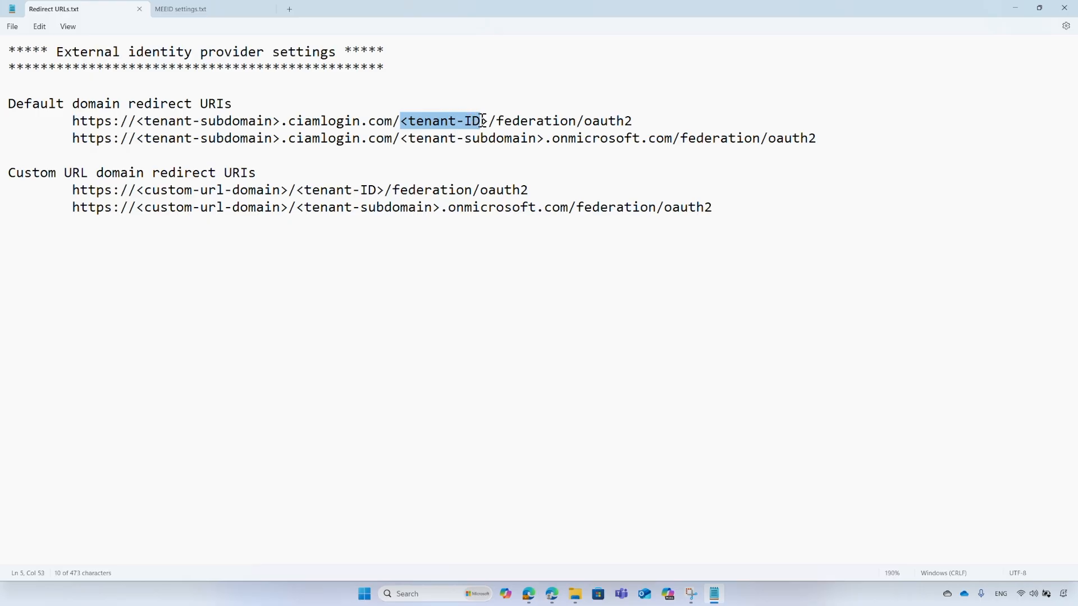
Replace the <tenant-ID> placeholders in the default domain and custom URL domain redirect URIs with the External ID demo tenant's ID
type("99c46e77-0224-40d9-b5d8-89d55ed58a55")
left_click_drag(298, 190, 382, 189)
type("99c46e77-0224-40d9-b5d8-89d55ed58a55")
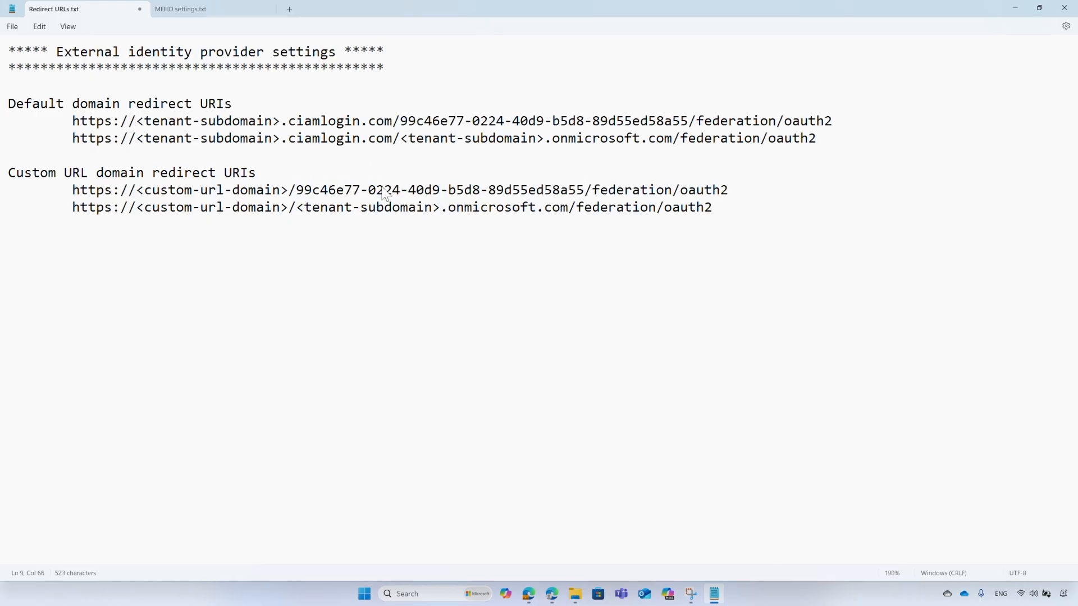
Switch to the External ID demo tenant's Entra admin center, open its domain names, and copy the subdomain externaliddemo
left_click(527, 594)
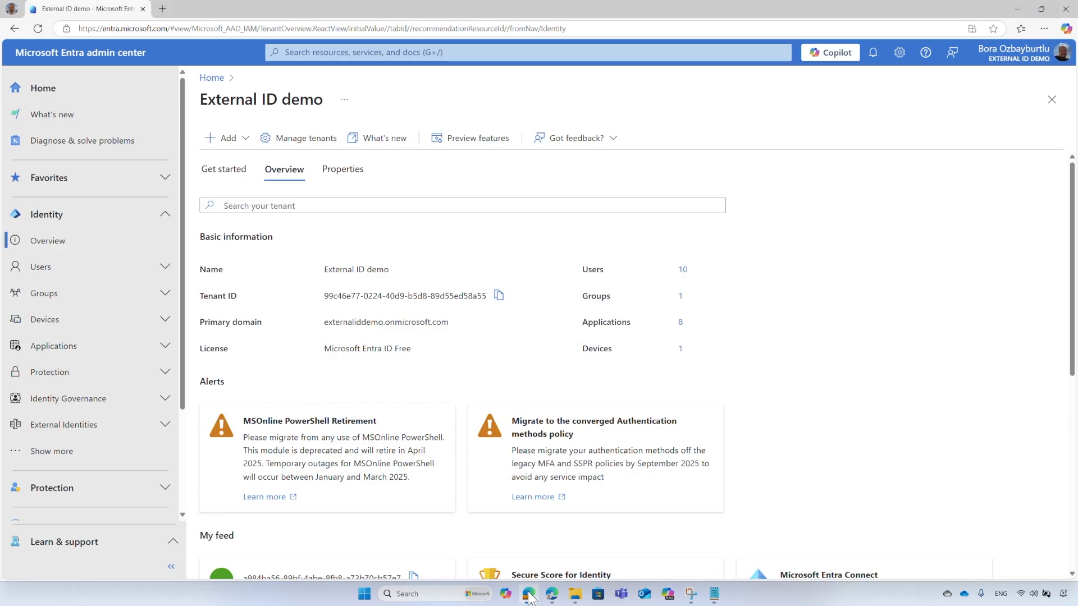
left_click(134, 465)
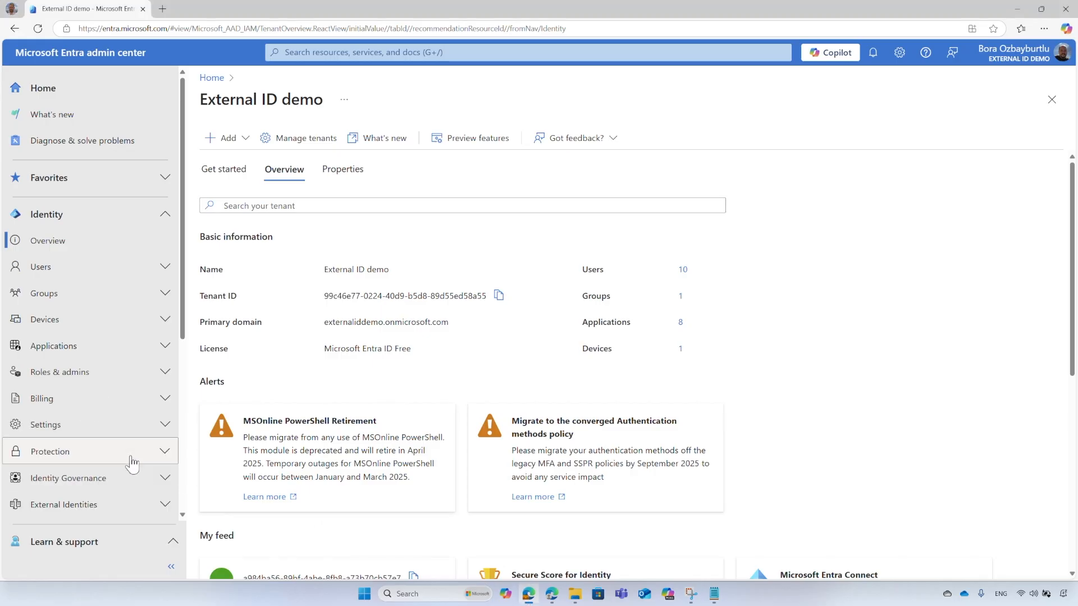
left_click(165, 426)
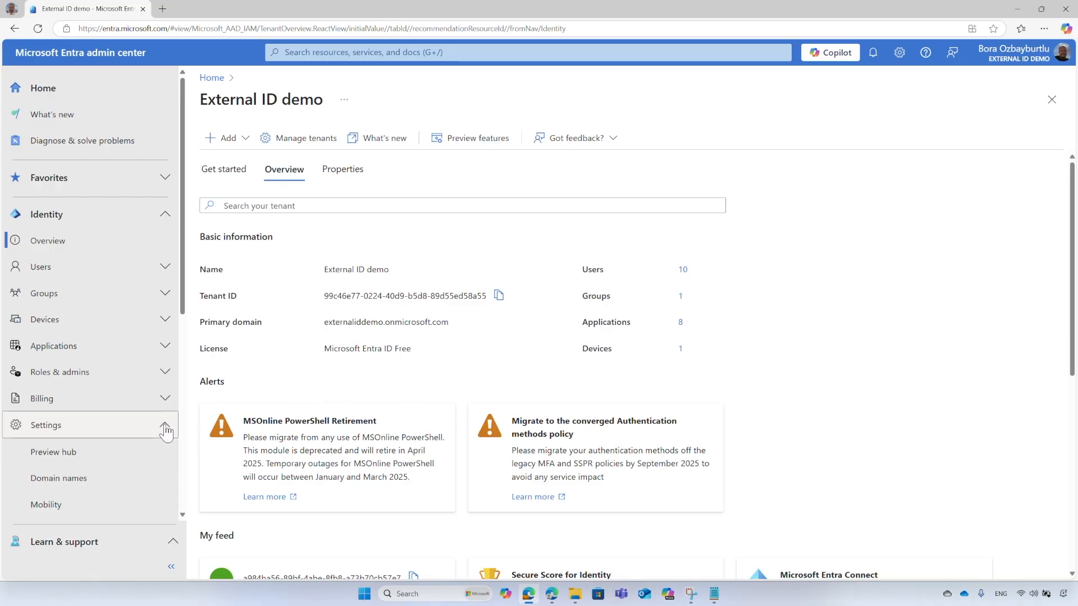
left_click(92, 483)
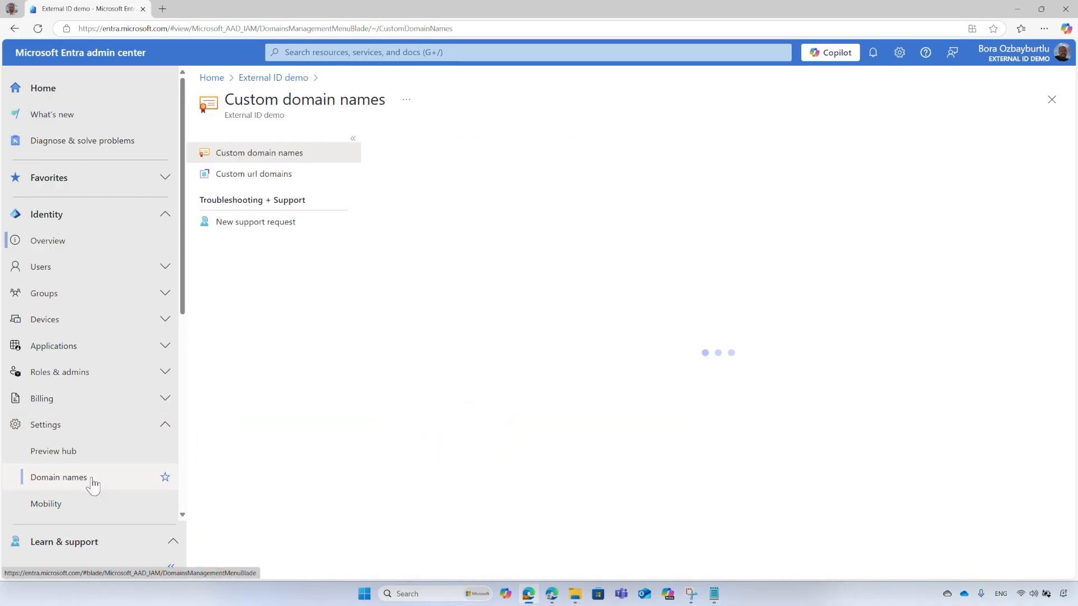
left_click_drag(382, 266, 442, 270)
key("ctrl+c")
Back in Notepad, replace all <tenant-subdomain> placeholders in Redirect URLs.txt with externaliddemo
left_click(714, 595)
left_click_drag(137, 121, 281, 121)
key("ctrl+v")
left_click_drag(142, 136, 283, 137)
key("ctrl+v")
left_click_drag(373, 136, 512, 137)
key("ctrl+v")
left_click_drag(298, 207, 445, 207)
key("ctrl+v")
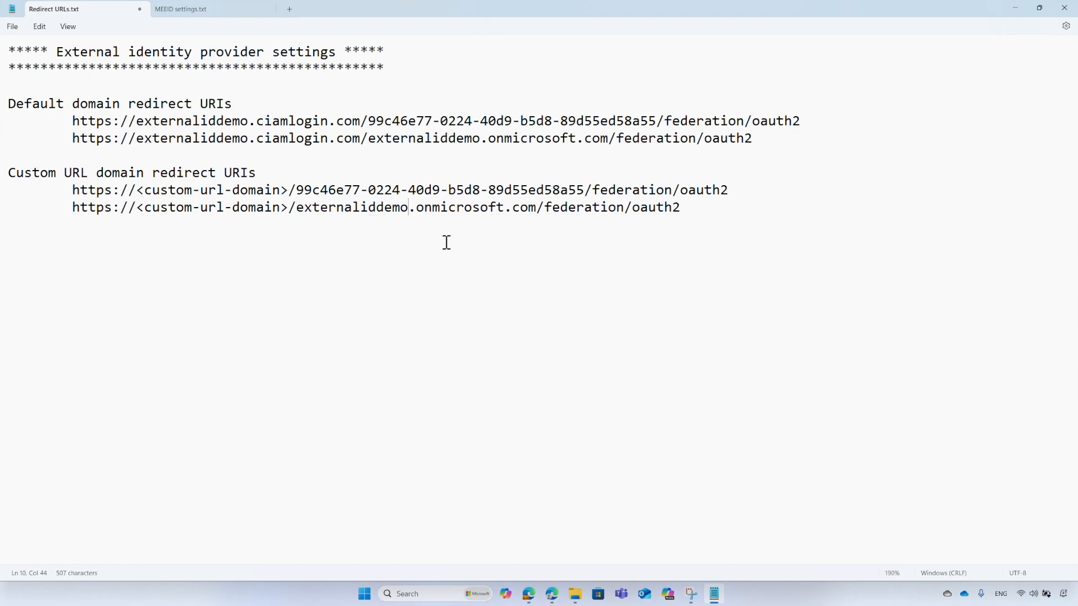
Copy the custom domain login.woodgrovedeom.com from the Entra domain list and replace both <custom-url-domain> placeholders in Redirect URLs.txt with it
left_click(525, 591)
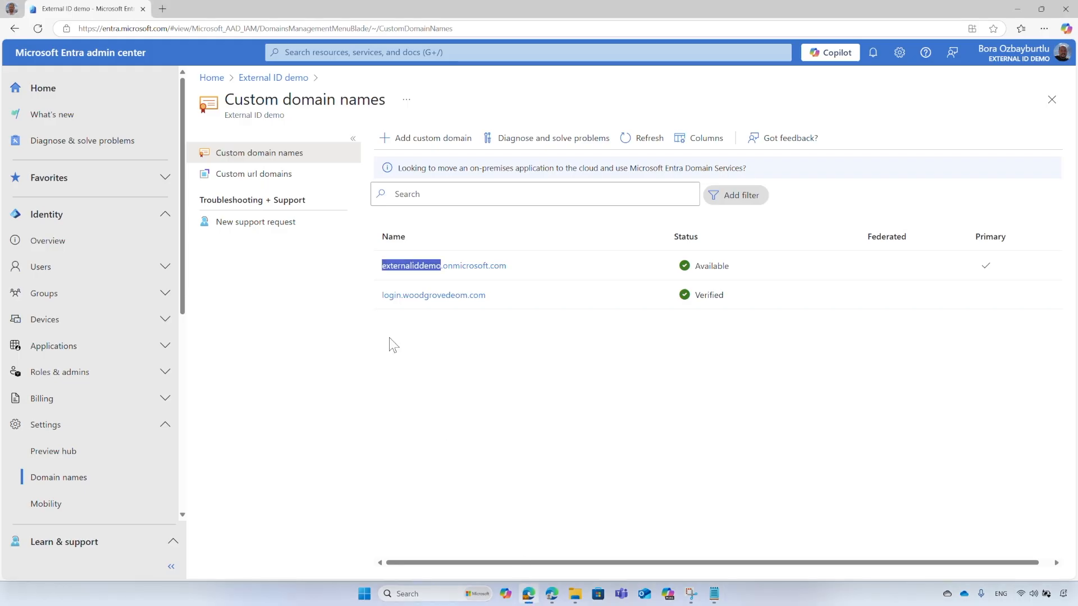
left_click_drag(373, 296, 493, 304)
key("ctrl+c")
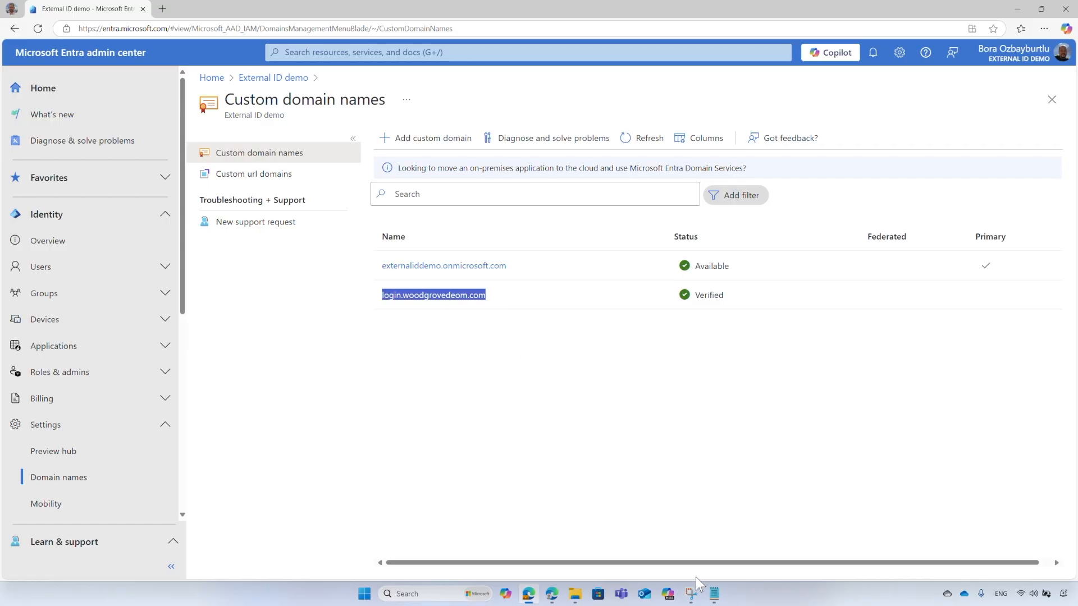
left_click(712, 596)
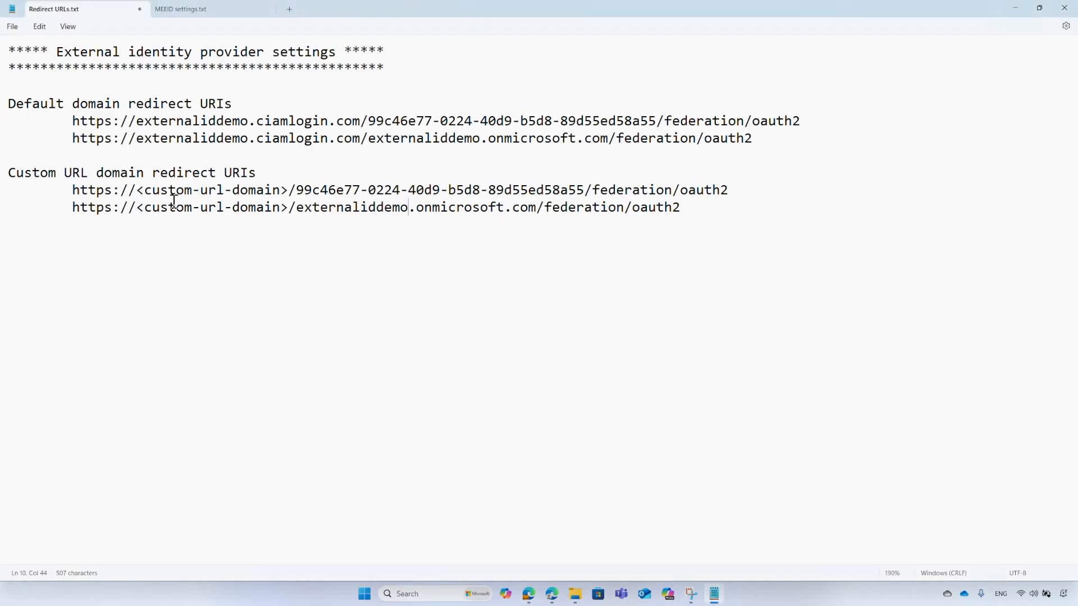
left_click_drag(141, 192, 291, 191)
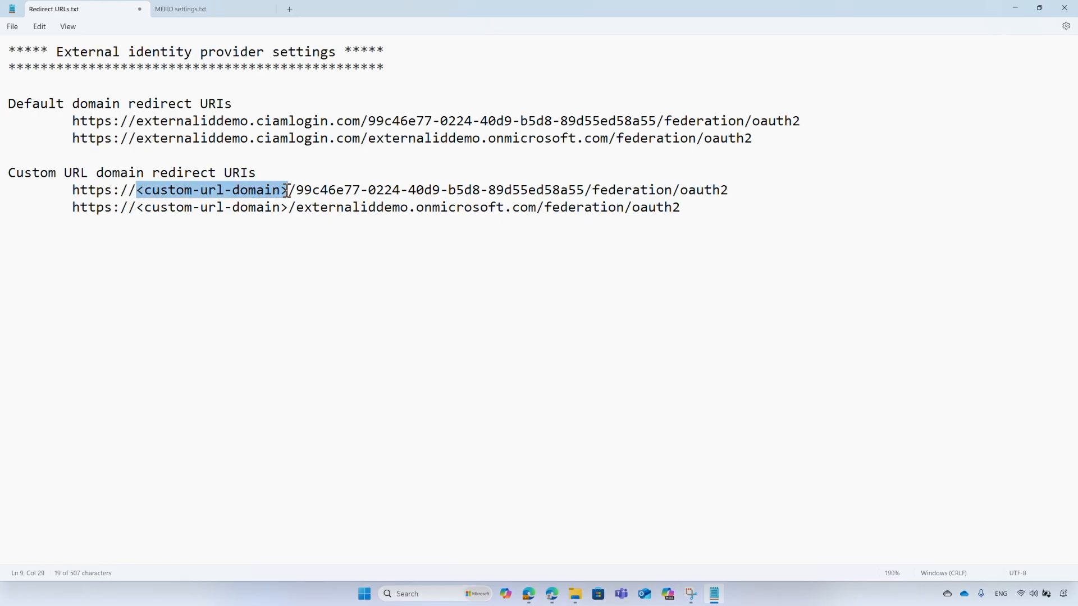
key("ctrl+v")
left_click_drag(137, 208, 287, 209)
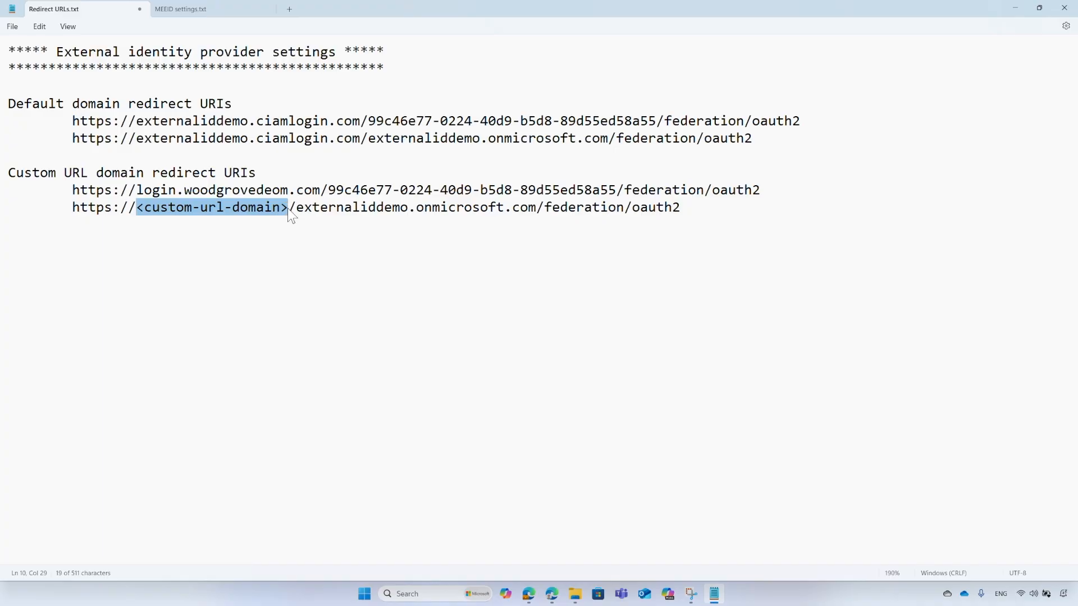
key("ctrl+v")
key("ctrl+End")
Copy the first default domain redirect URI and start a new app registration named Woodgrove in the Woodgrove org's Entra admin center
left_click_drag(76, 121, 800, 125)
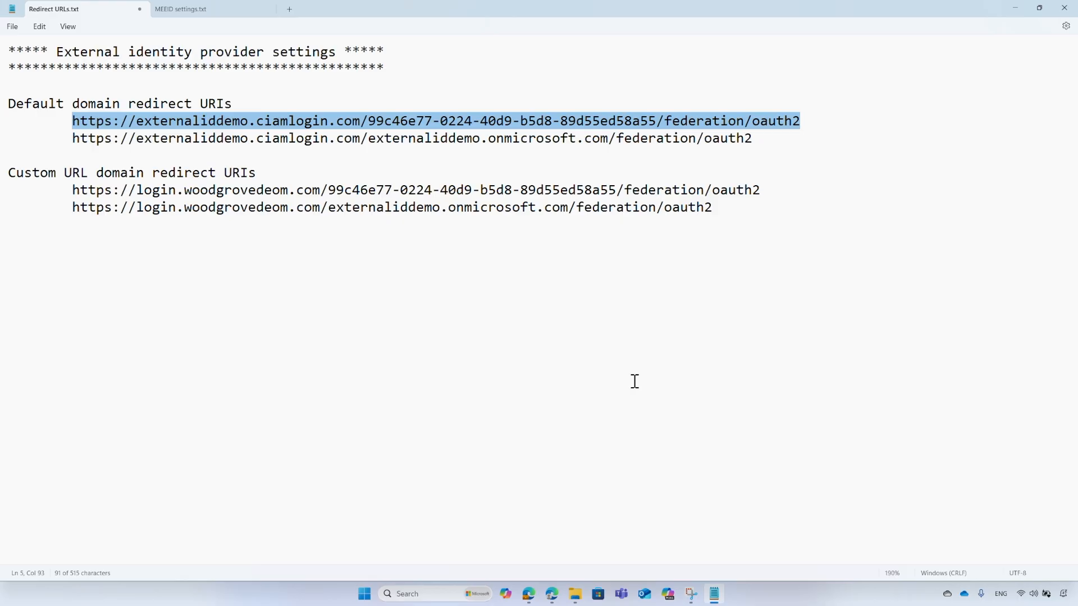
left_click(557, 596)
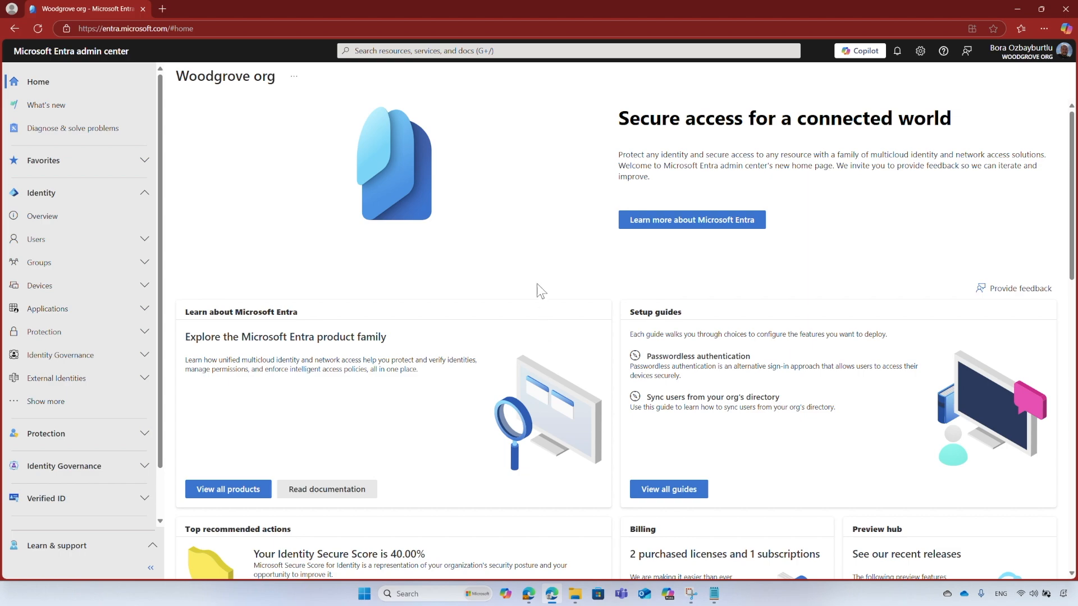
left_click(146, 309)
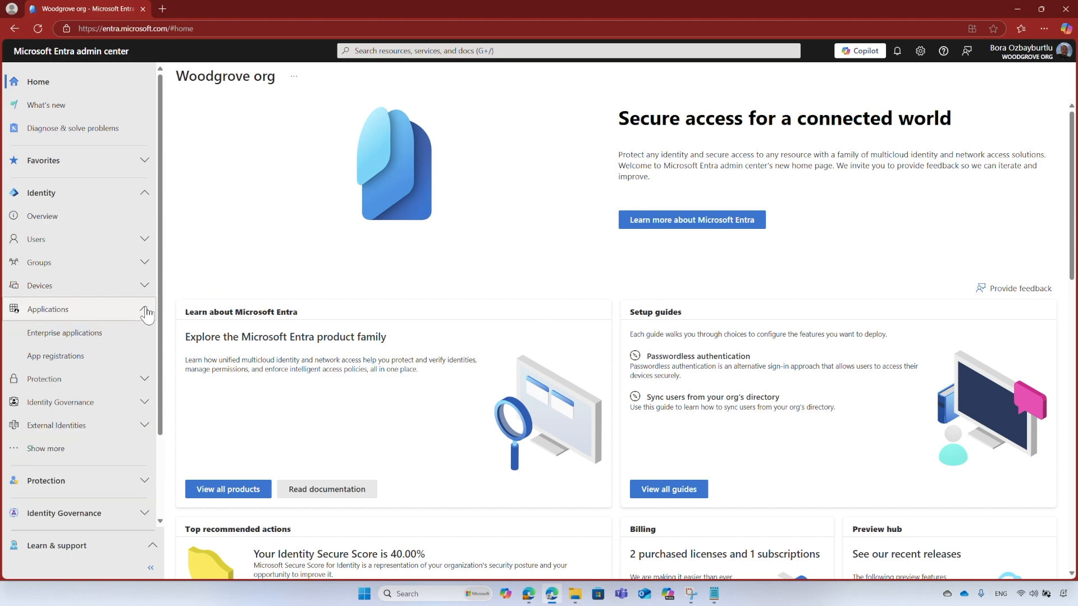
left_click(90, 362)
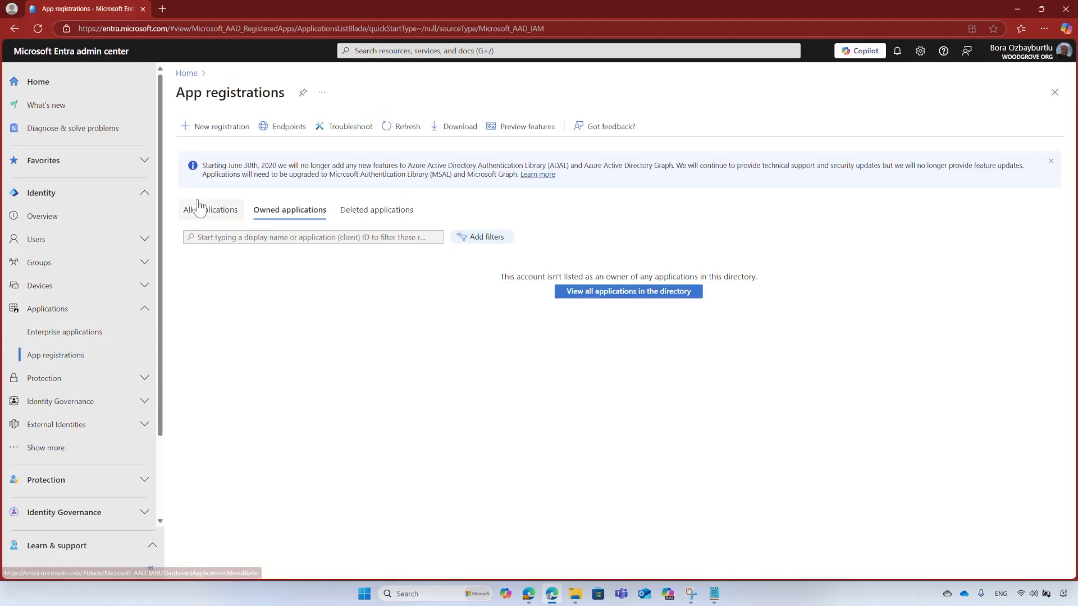
left_click(229, 134)
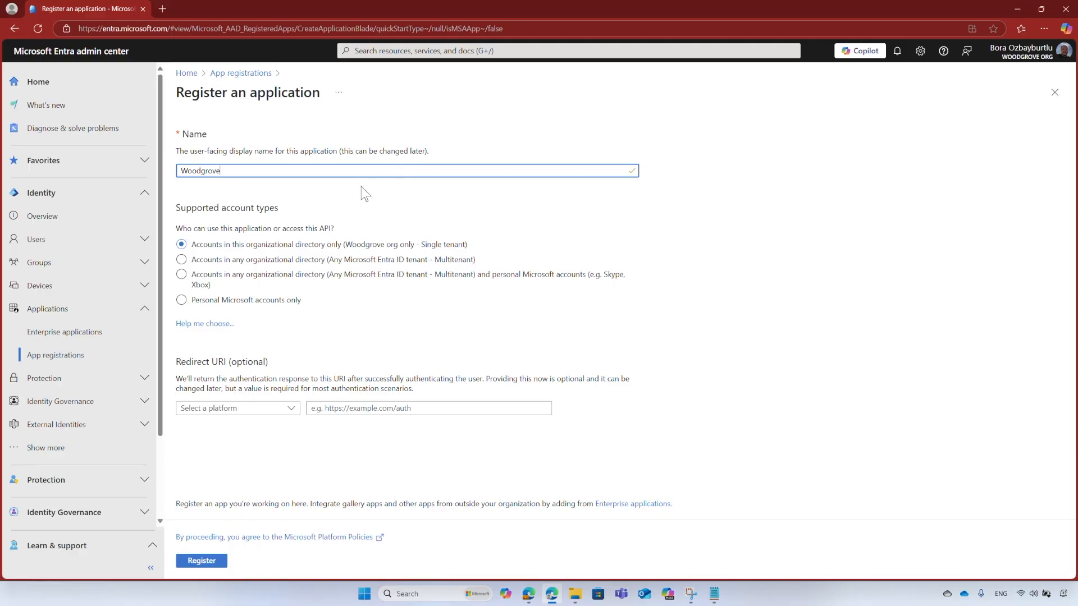
Register the application for personal Microsoft accounts only, with the copied default domain URI as its Web redirect URI
left_click(182, 302)
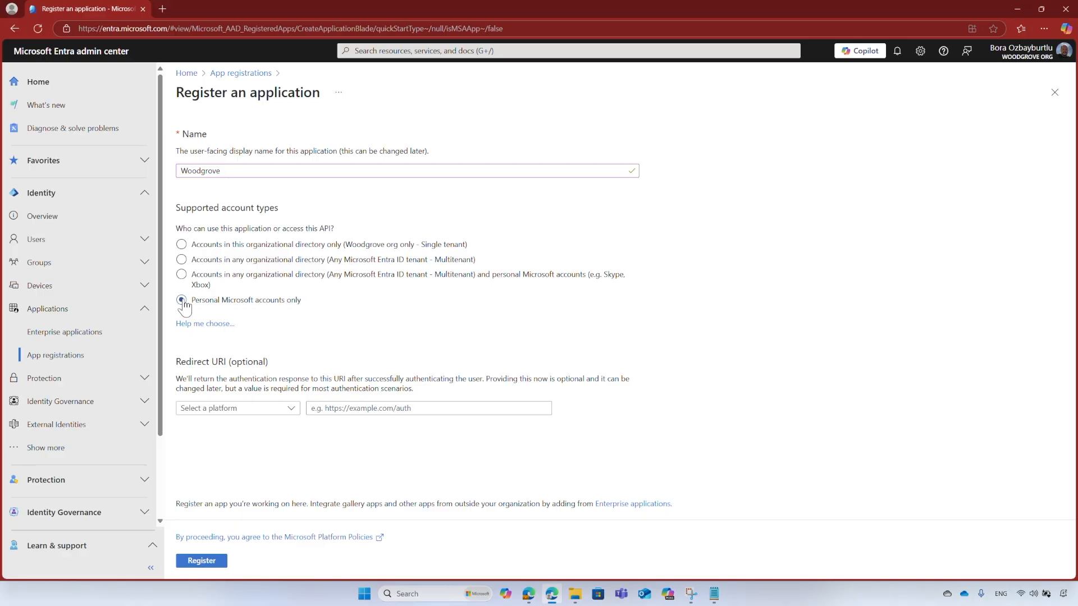
left_click(281, 408)
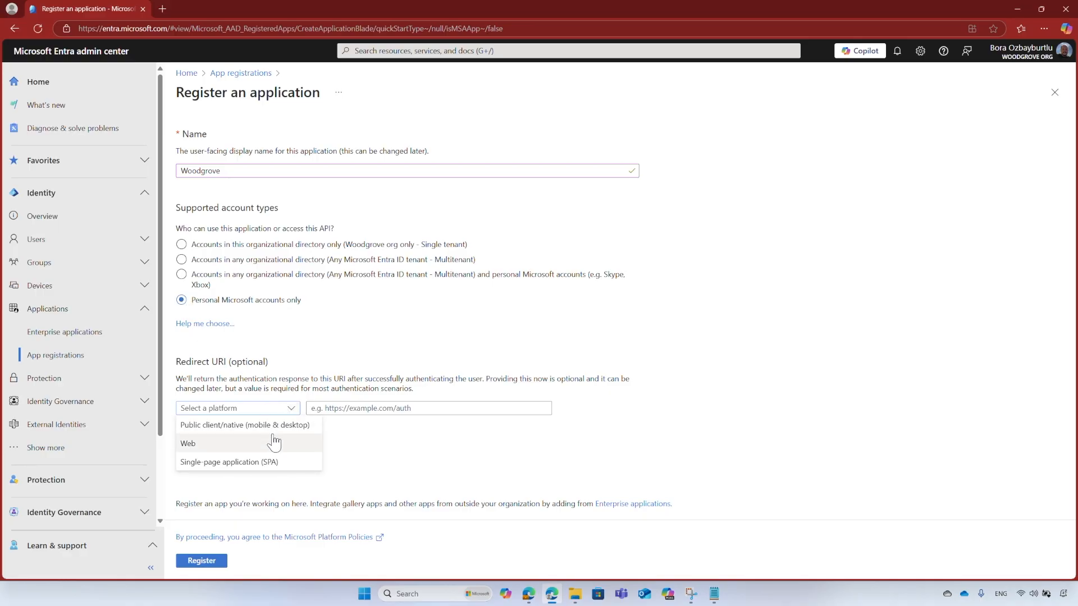
left_click(270, 444)
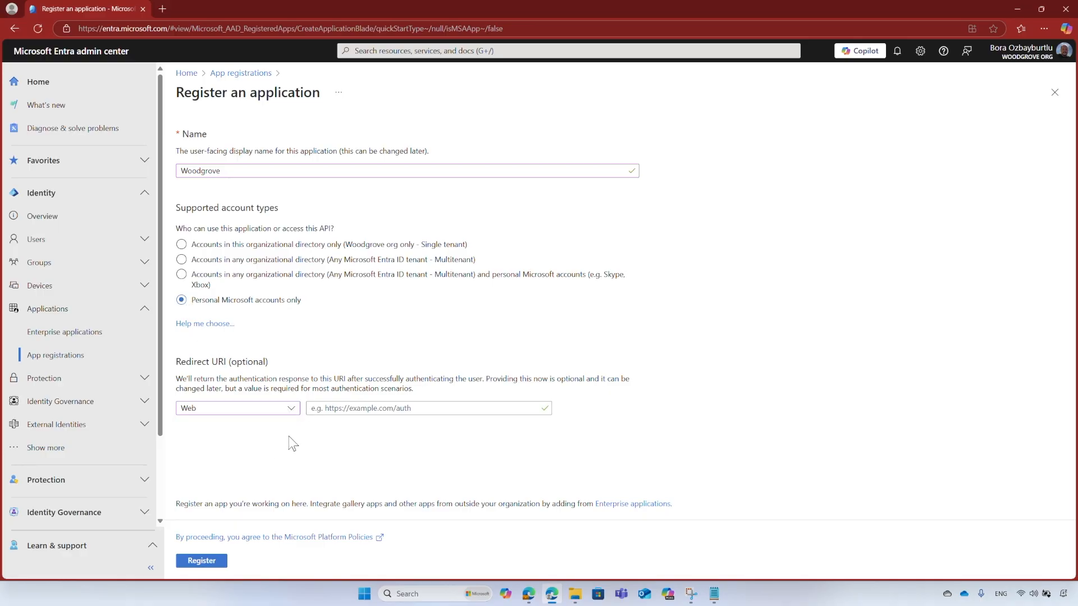
left_click(510, 408)
key("ctrl+v")
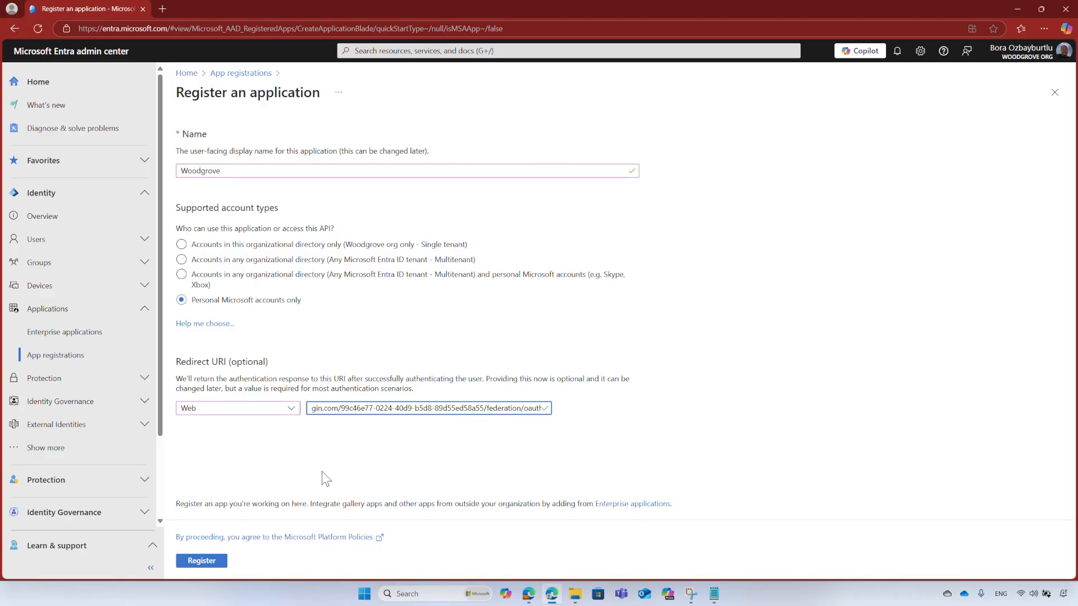
left_click(224, 560)
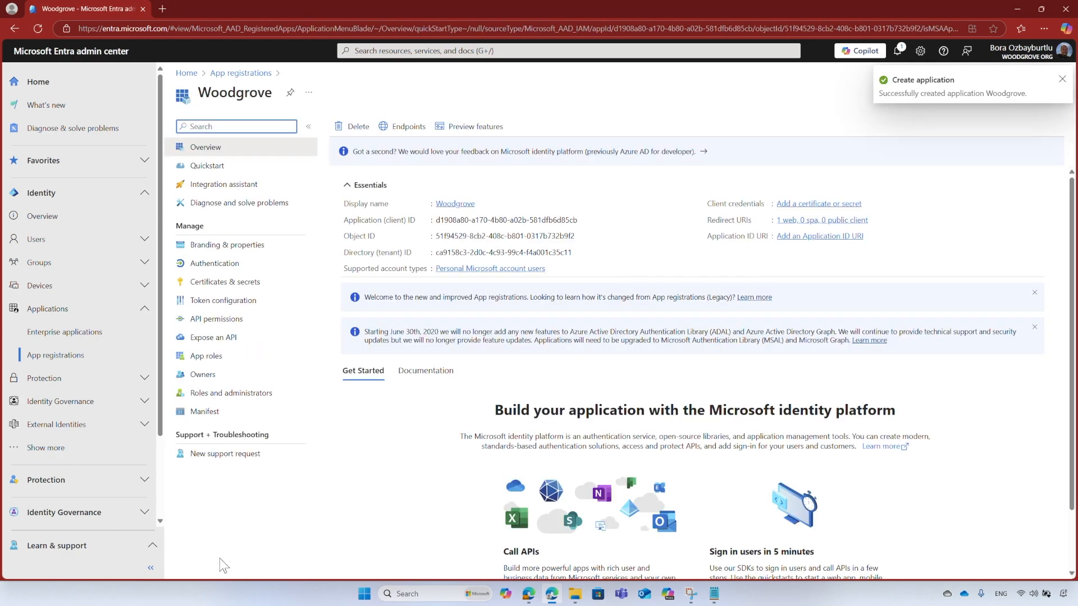
Copy the Woodgrove application (client) ID and paste it under App ID in MEEID settings.txt in Notepad
left_click(584, 223)
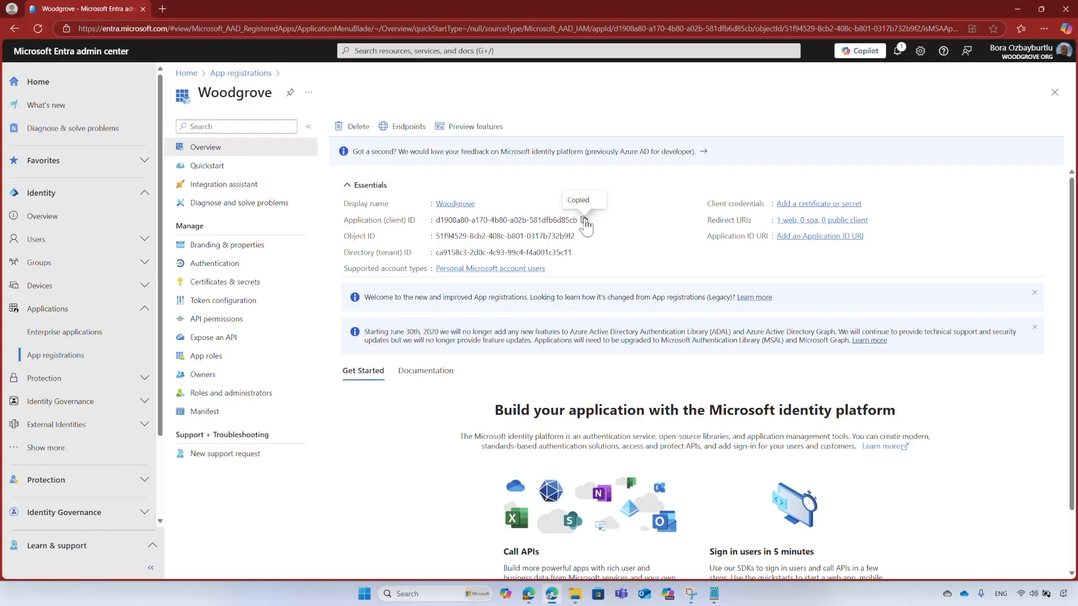
left_click(714, 594)
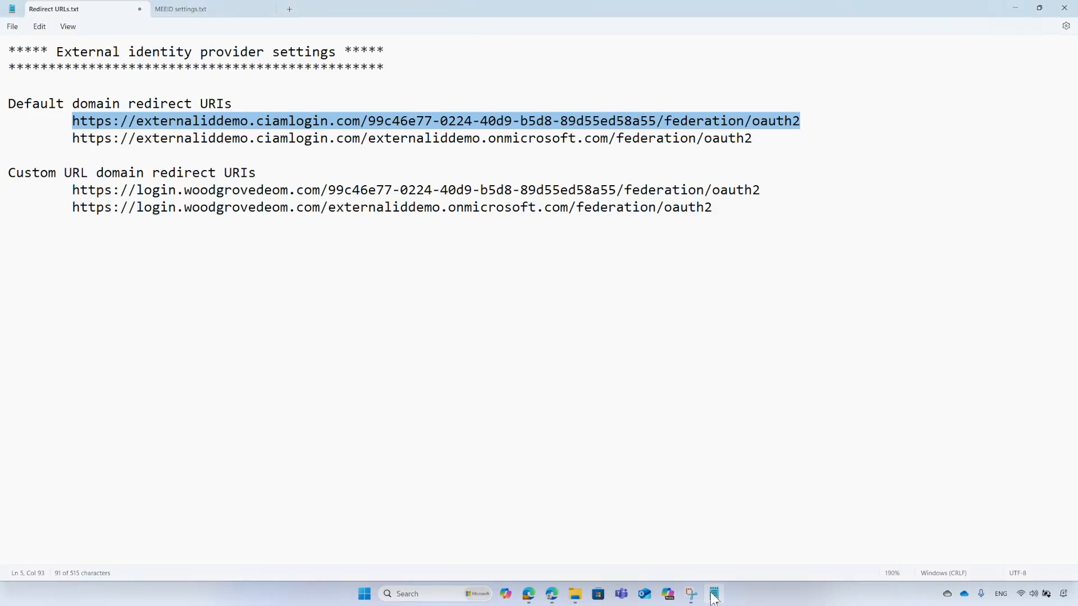
left_click(240, 11)
left_click(76, 261)
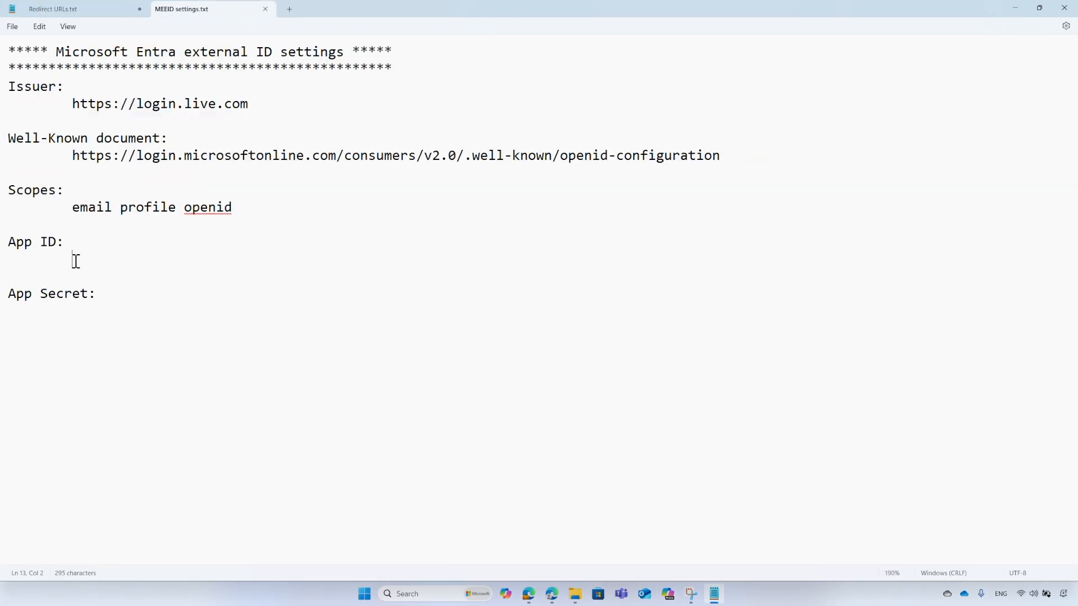
key("ctrl+v")
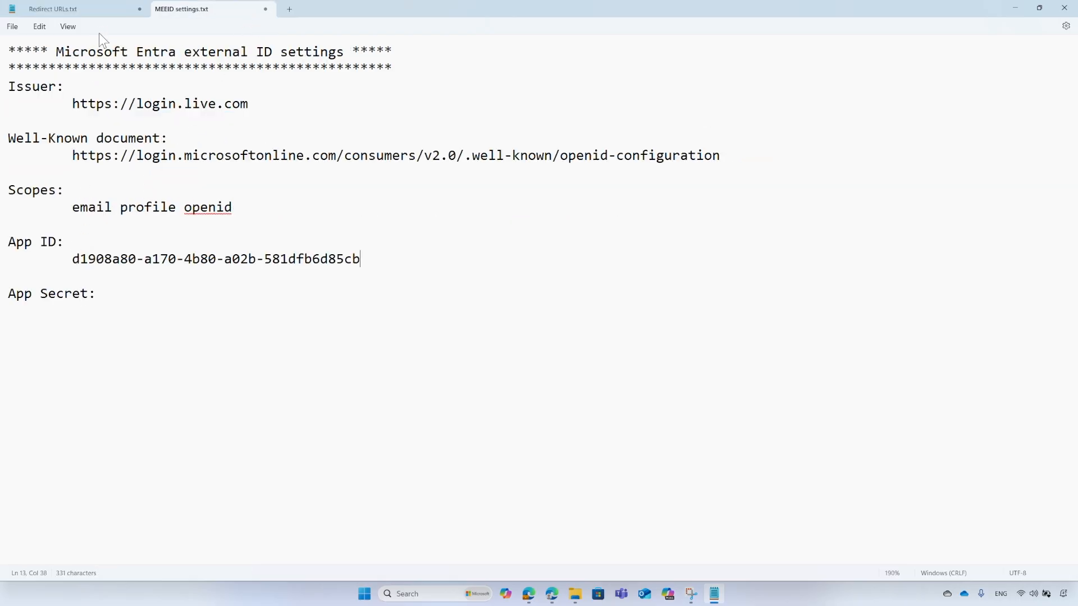
Copy the second default domain URI from Redirect URLs.txt and add it to the Web redirect URIs in the Woodgrove app's Authentication settings
left_click(99, 12)
left_click_drag(72, 138, 752, 138)
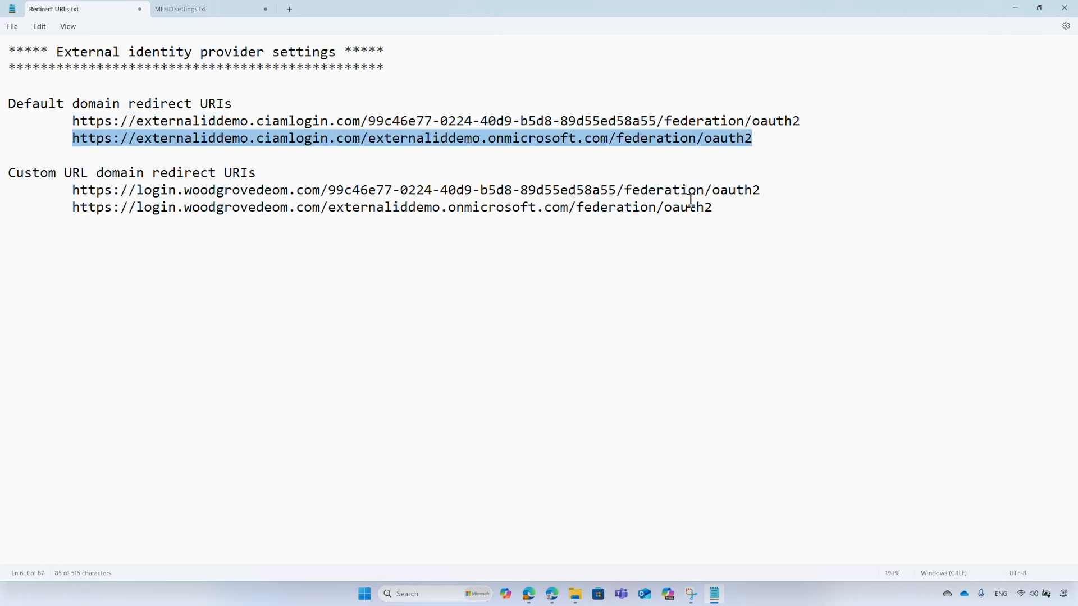
left_click(554, 595)
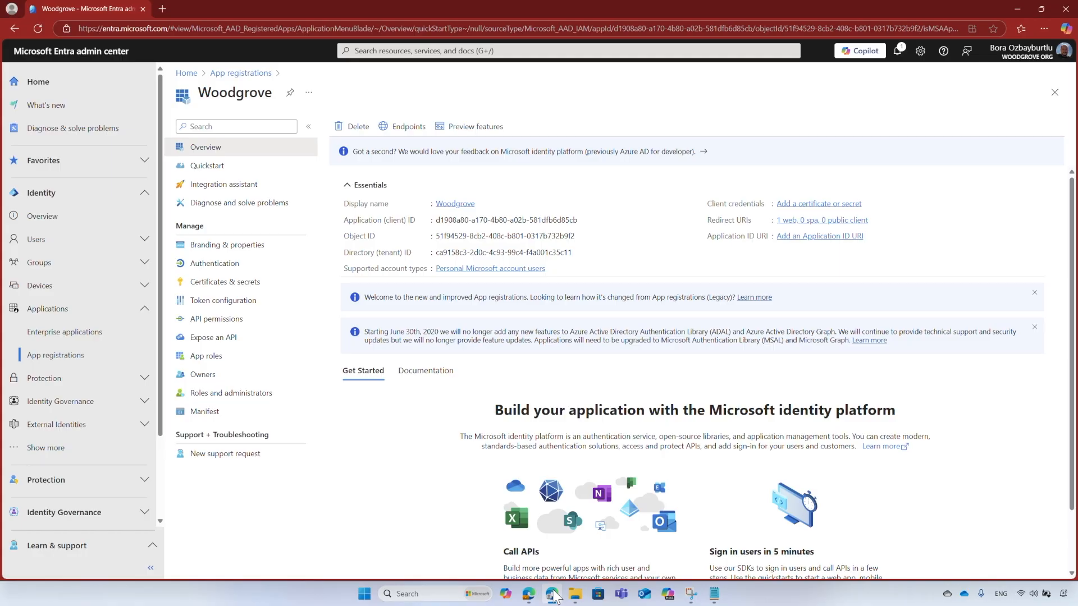
left_click(263, 265)
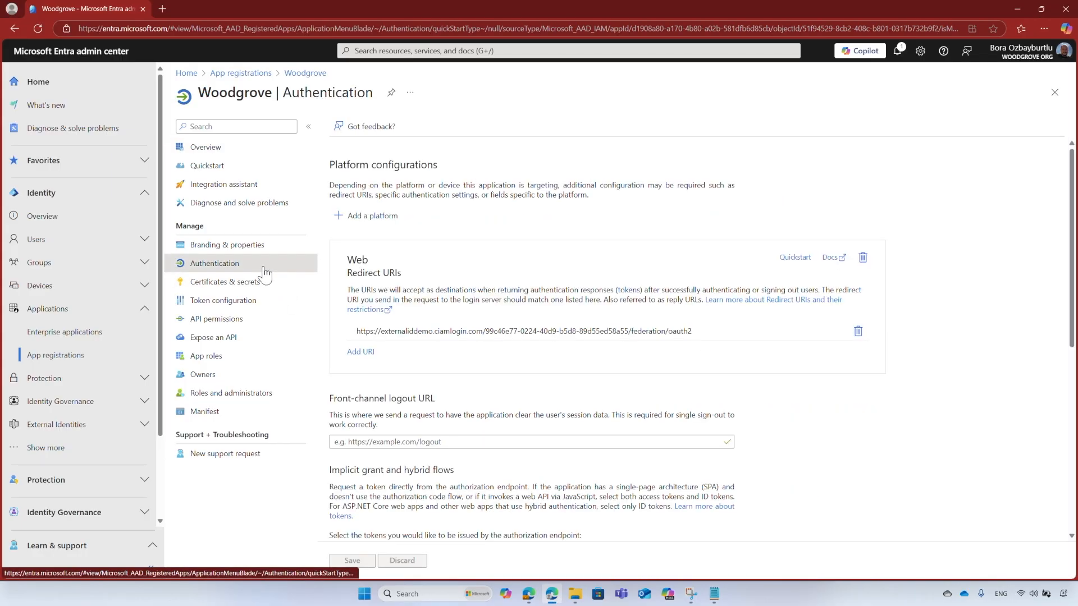
left_click(360, 352)
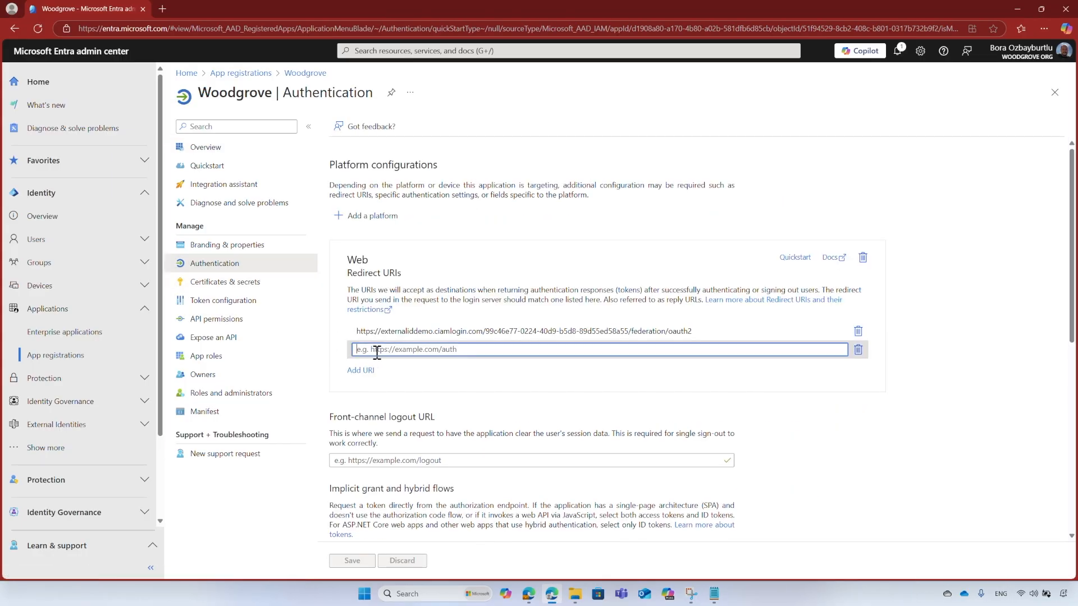
key("ctrl+v")
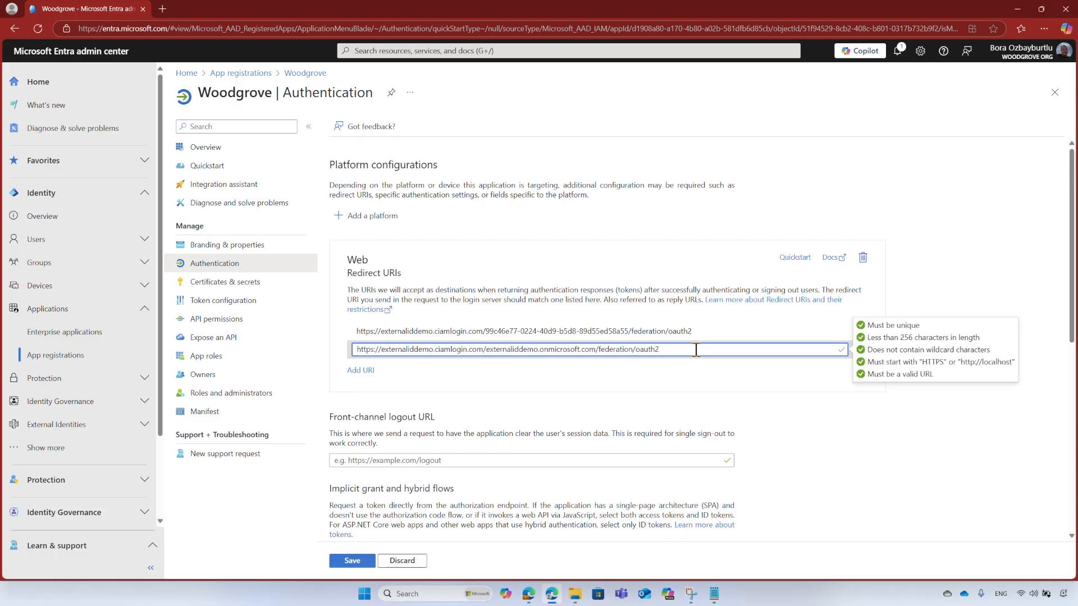
Copy the custom URL domain redirect URI containing the tenant ID from Notepad and add it as the Woodgrove app's third Web redirect URI
left_click(714, 594)
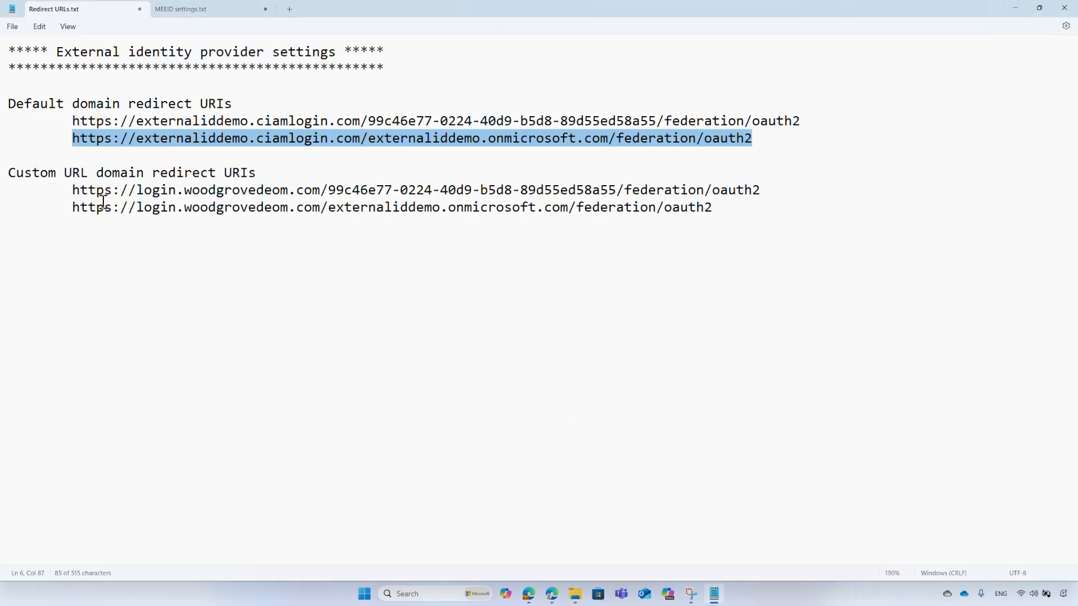
left_click_drag(73, 190, 762, 199)
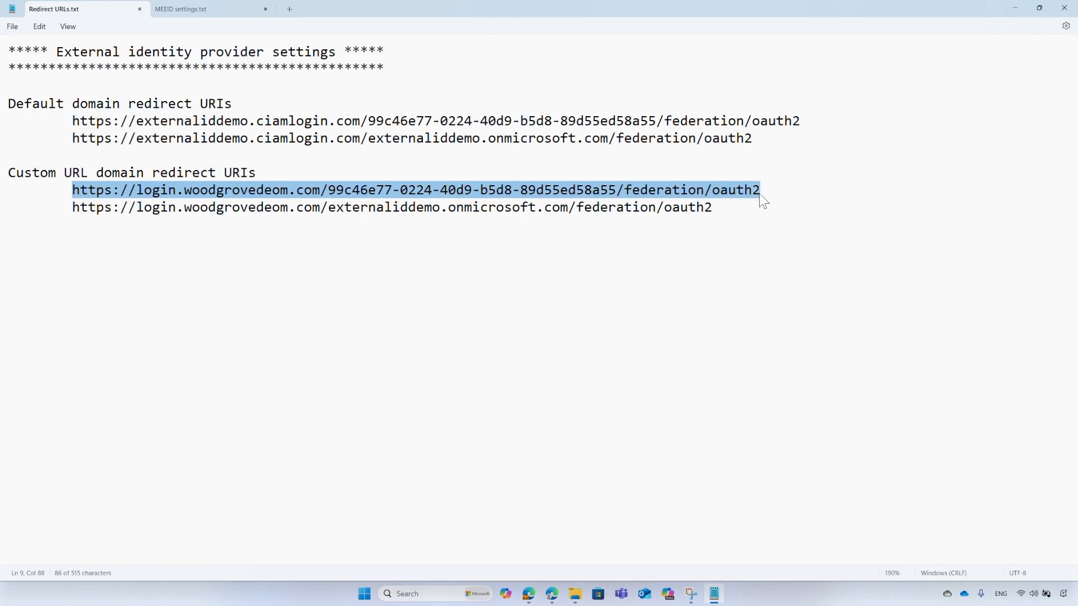
left_click(552, 594)
left_click(362, 371)
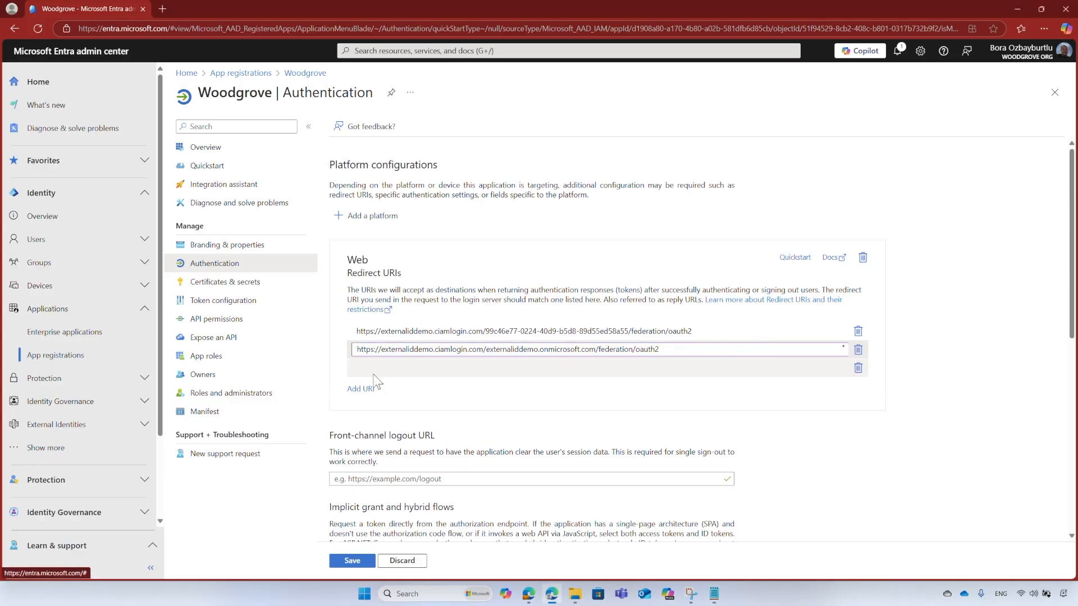
left_click(672, 368)
key("ctrl+v")
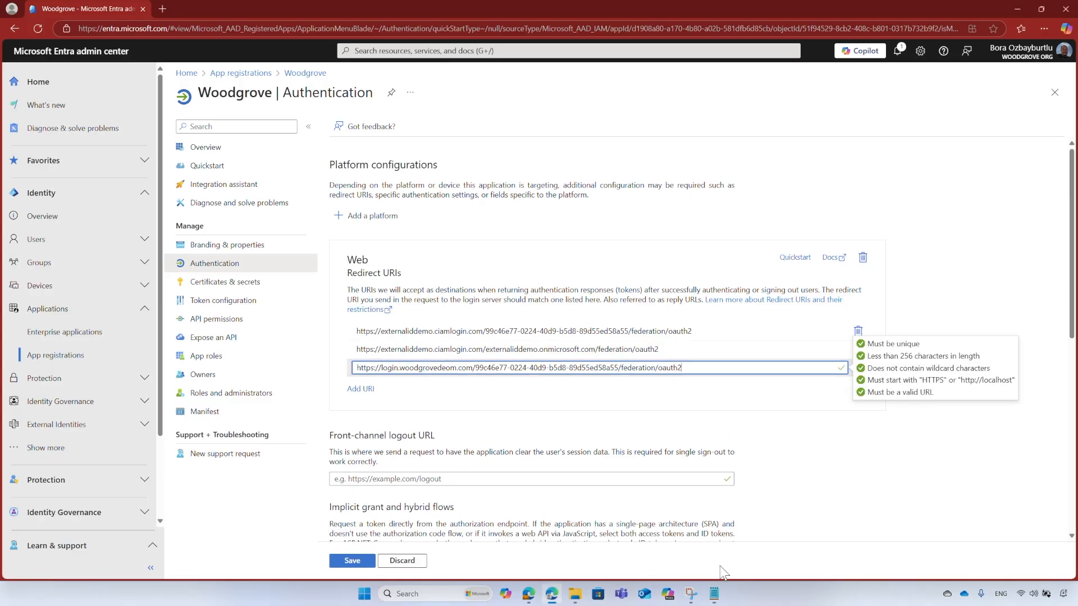
Copy the last custom URL domain redirect URI in Notepad and close Redirect URLs.txt
left_click(714, 594)
left_click_drag(73, 208, 715, 212)
left_click(140, 10)
left_click(518, 328)
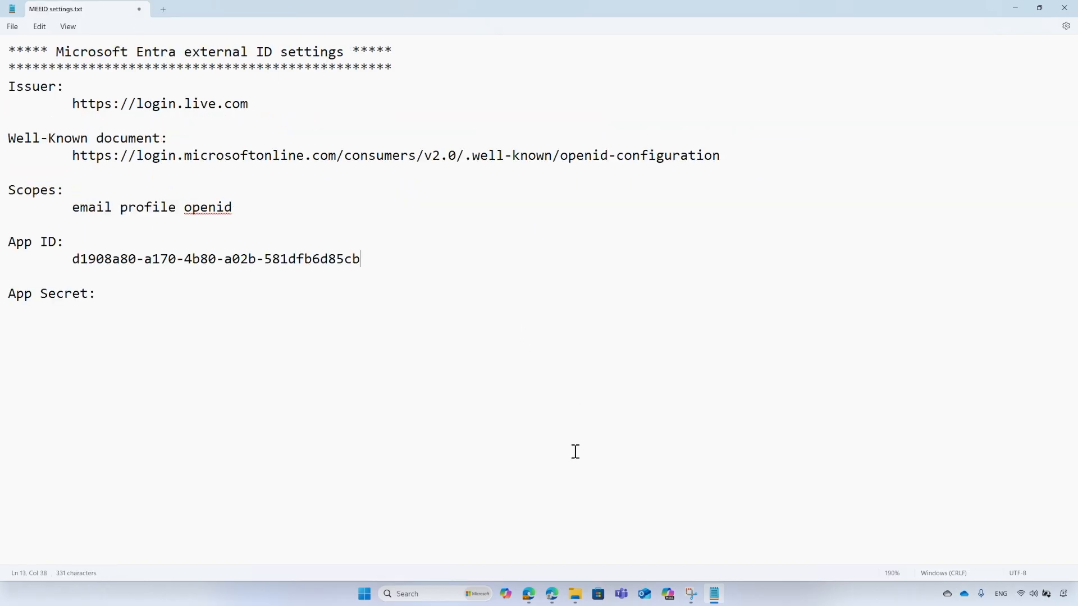
left_click(552, 594)
left_click(369, 389)
left_click(691, 382)
key("ctrl+v")
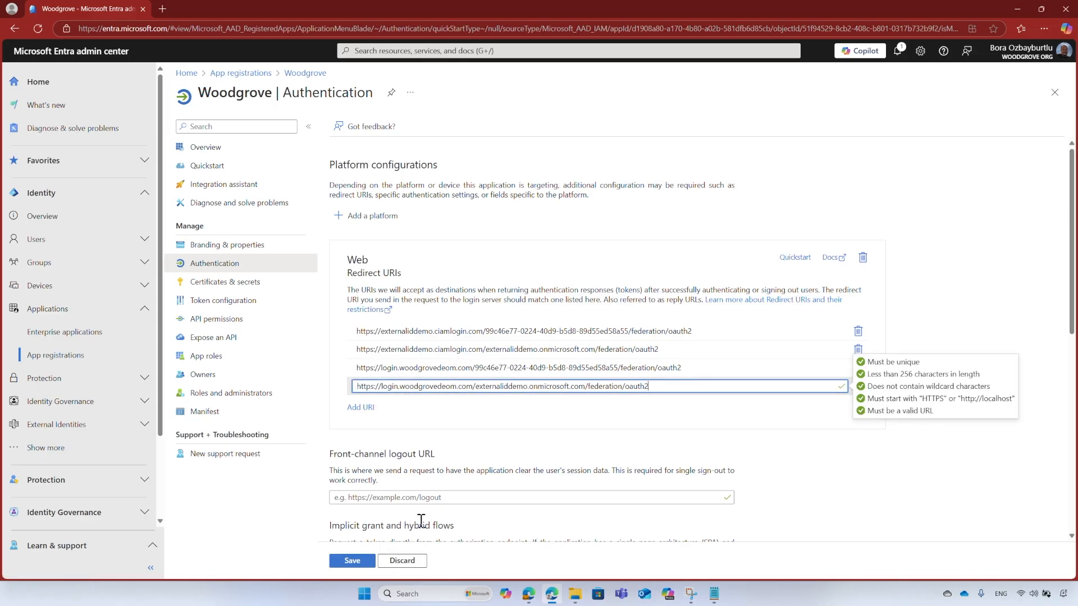
left_click(364, 561)
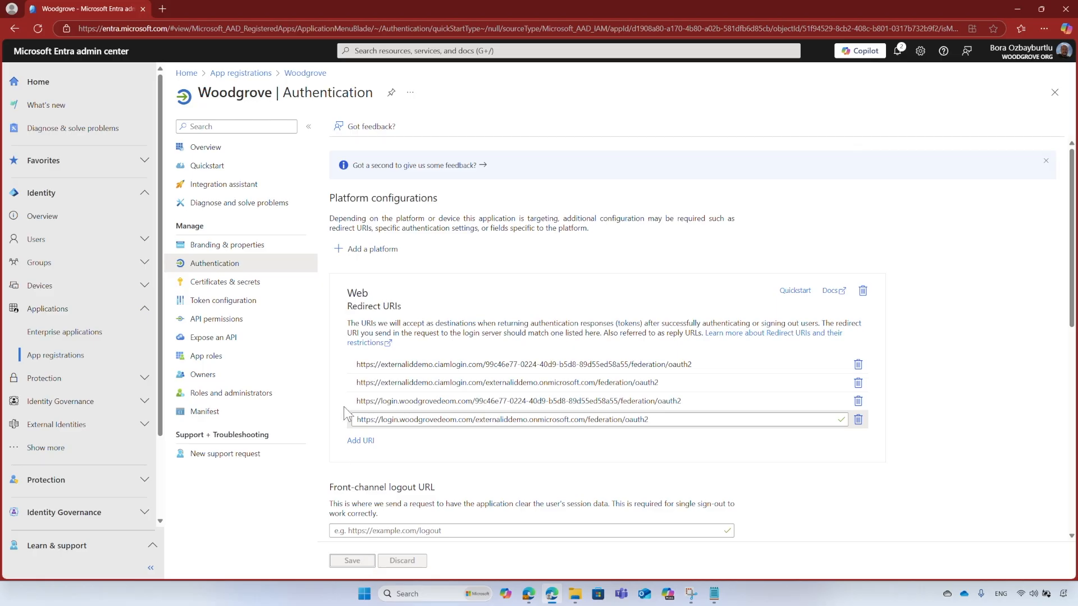
Create a client secret for the Woodgrove app with the description App key1 and an expiry of 365 days (12 months)
left_click(268, 289)
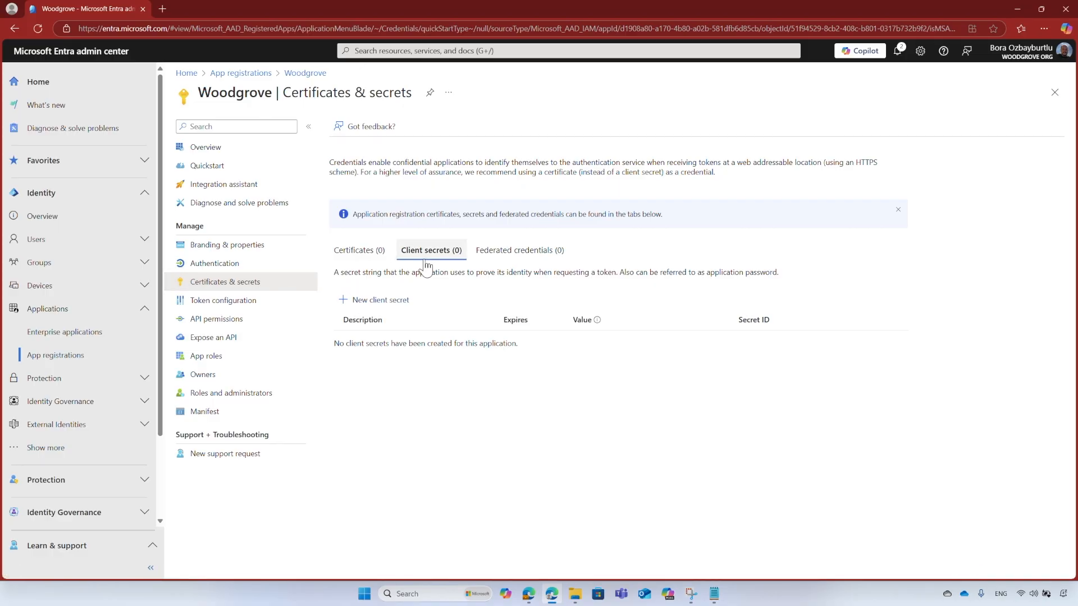
left_click(401, 306)
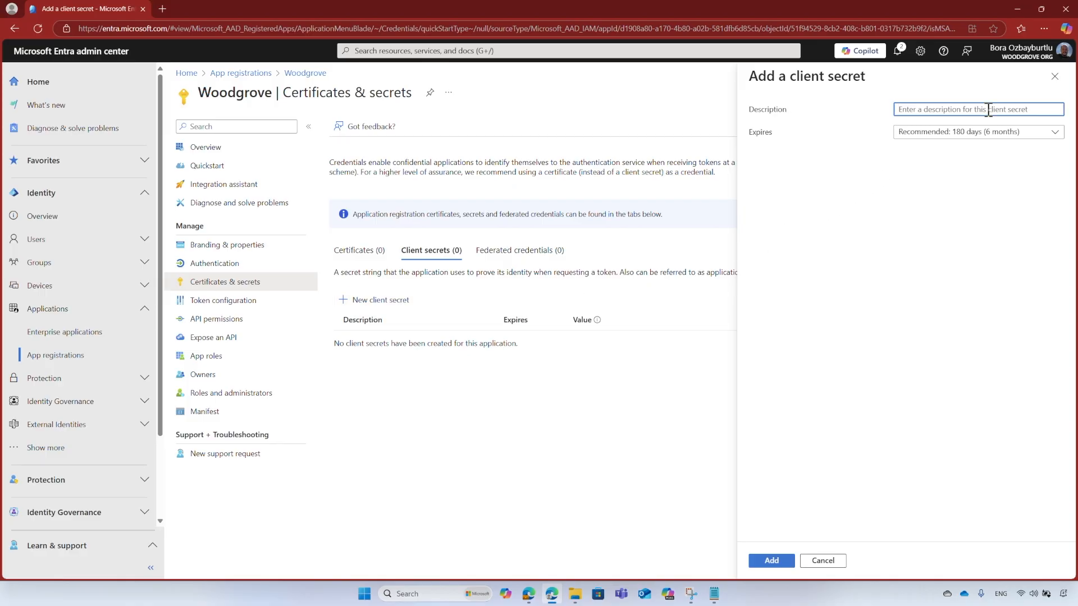
type("App key1")
left_click(1057, 134)
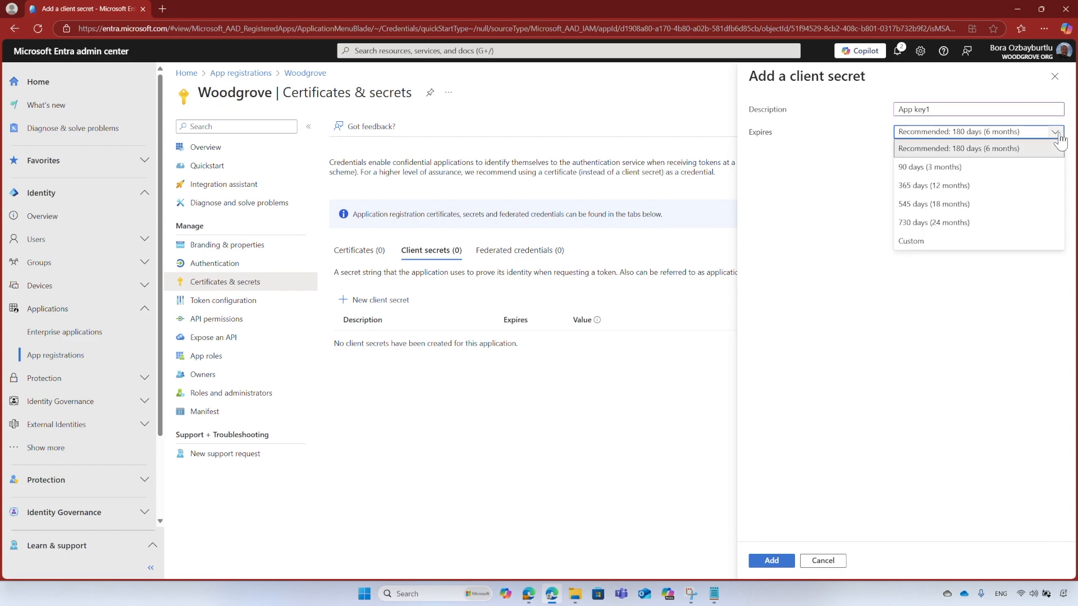
left_click(984, 186)
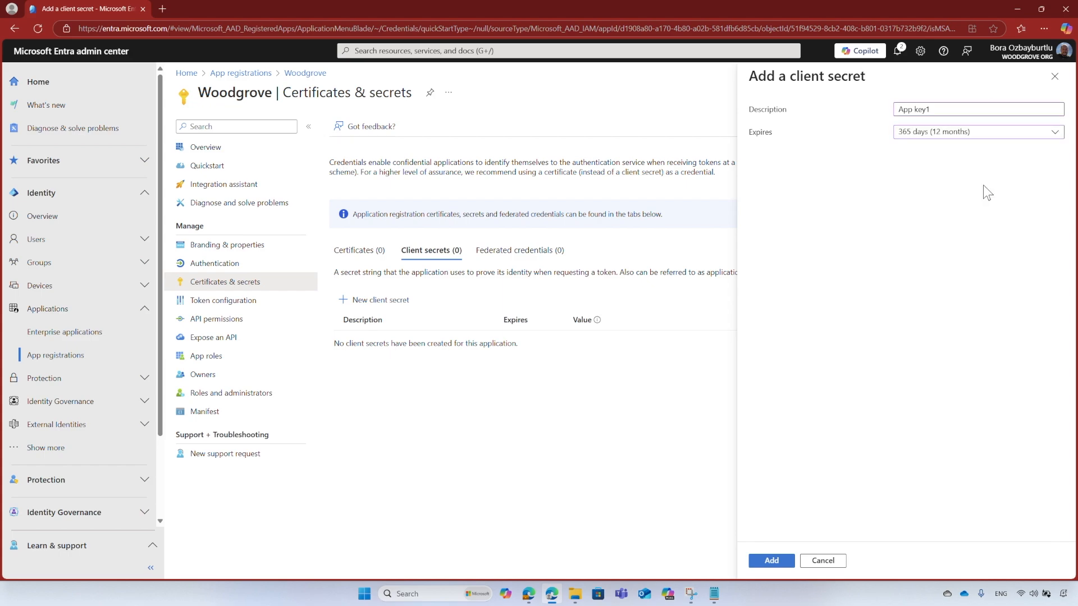
left_click(787, 567)
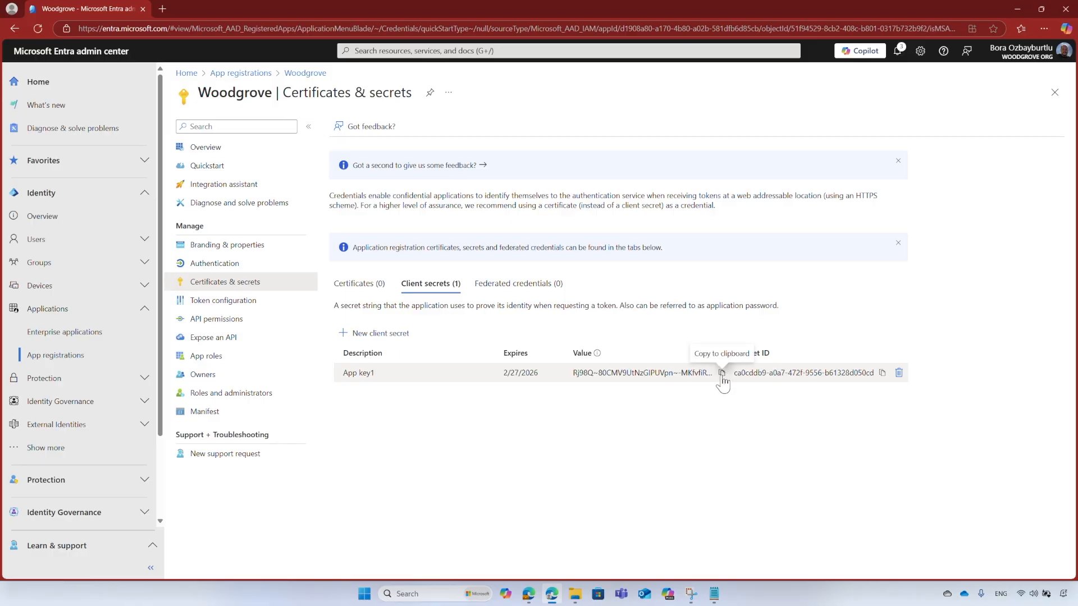
Copy the value of the App key1 client secret and paste it under App Secret in MEEID settings.txt in Notepad
left_click(721, 373)
left_click(714, 593)
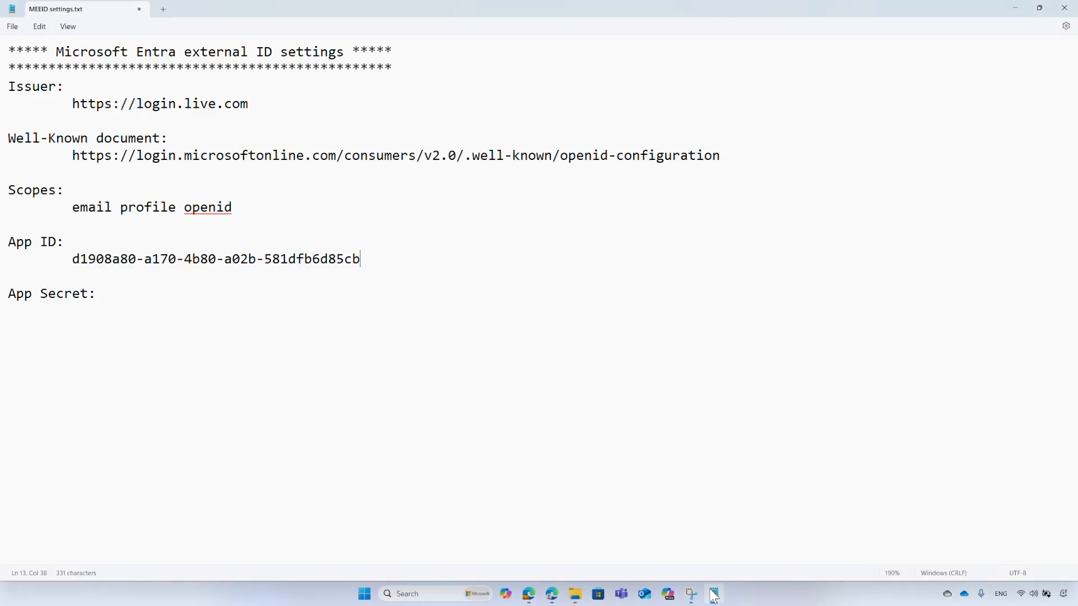
left_click(105, 317)
key("ctrl+v")
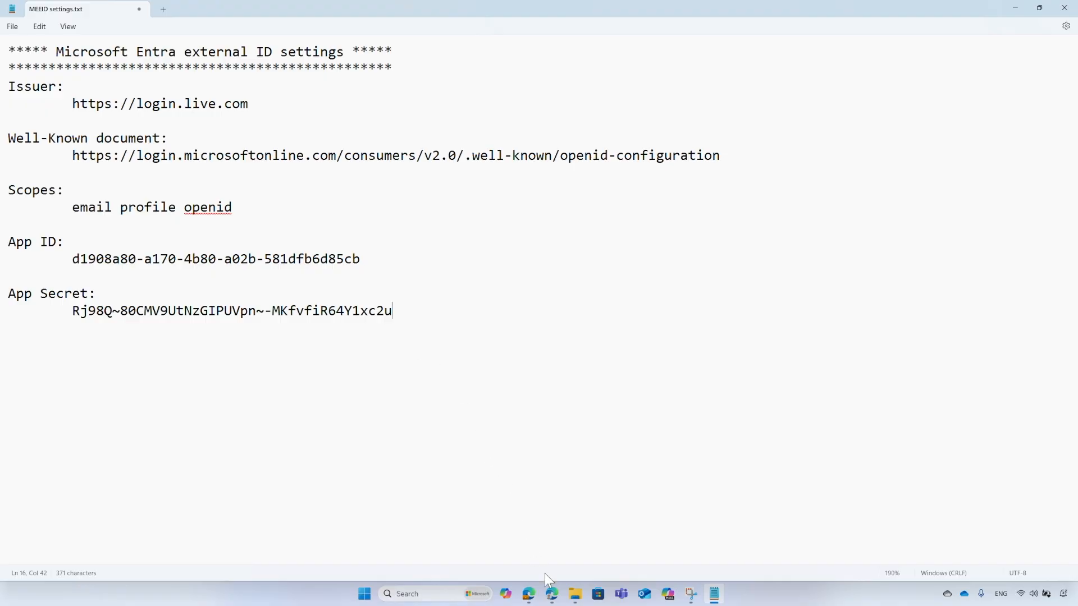
Add the optional ID token claims email, family_name and given_name to the Woodgrove app, turning on the Microsoft Graph email and profile permission
left_click(552, 593)
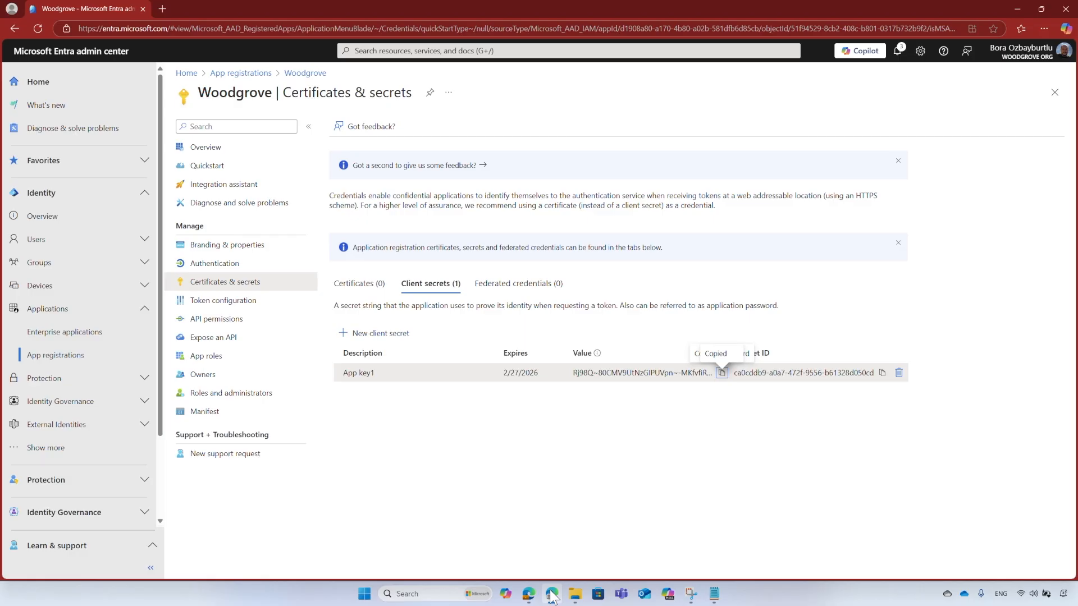
left_click(277, 306)
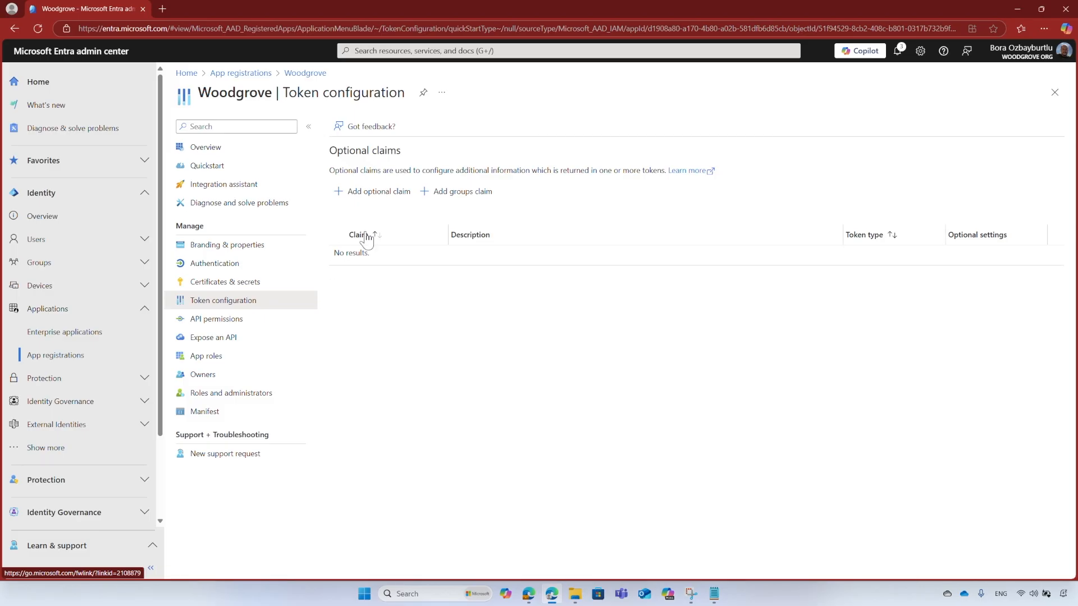
left_click(397, 202)
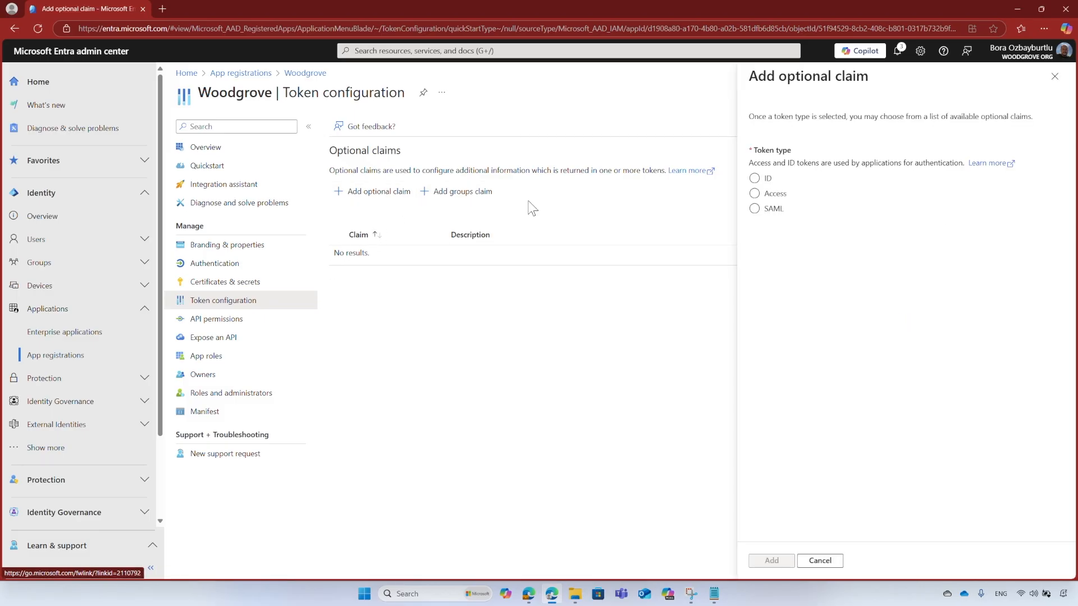
left_click(755, 179)
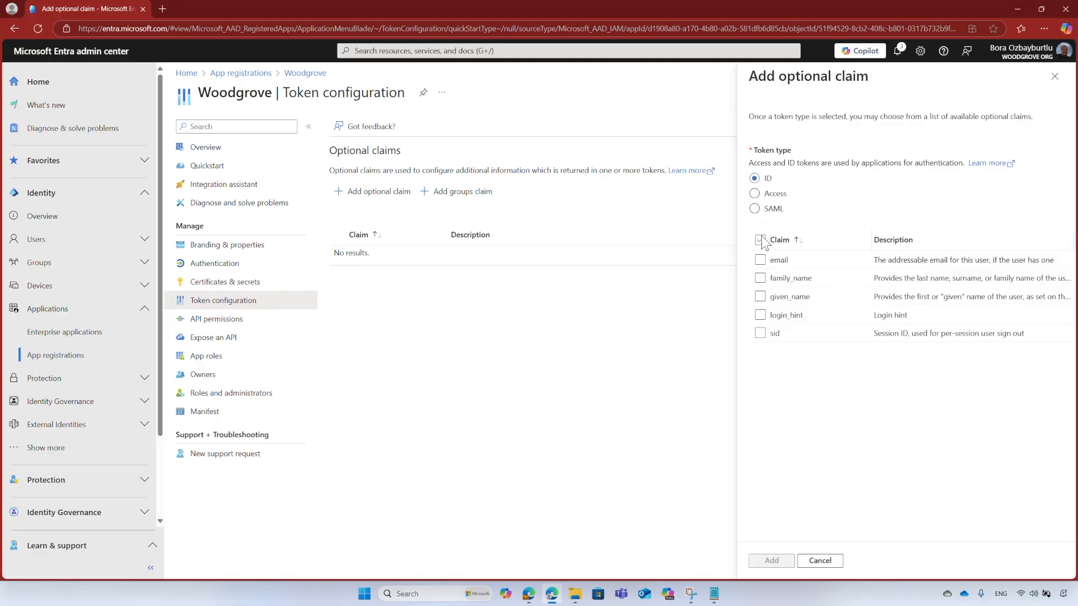
left_click(760, 259)
left_click(764, 279)
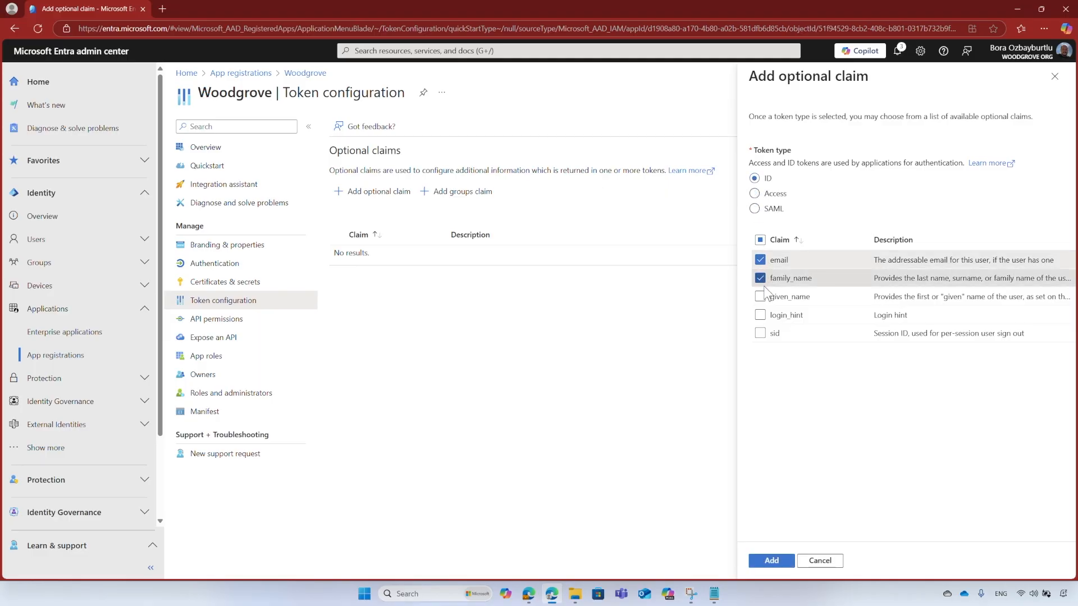
left_click(765, 298)
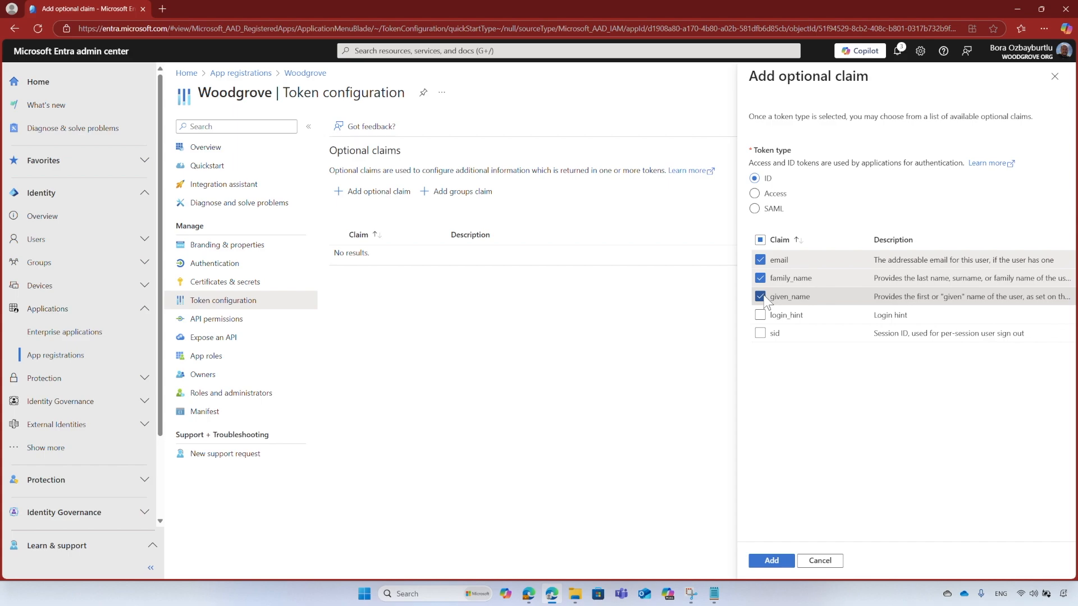
left_click(780, 560)
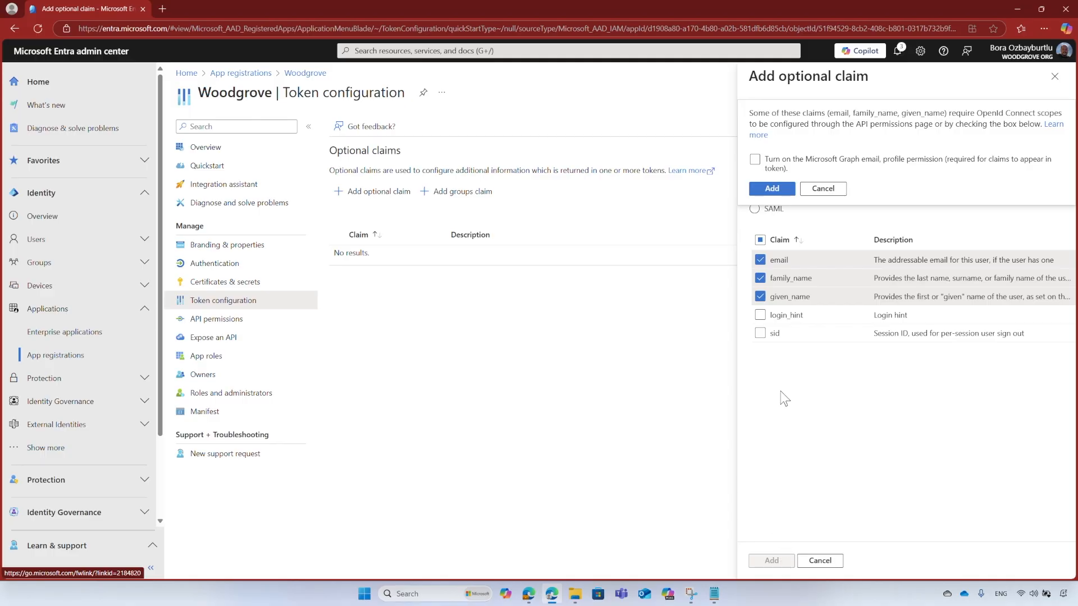
left_click(755, 160)
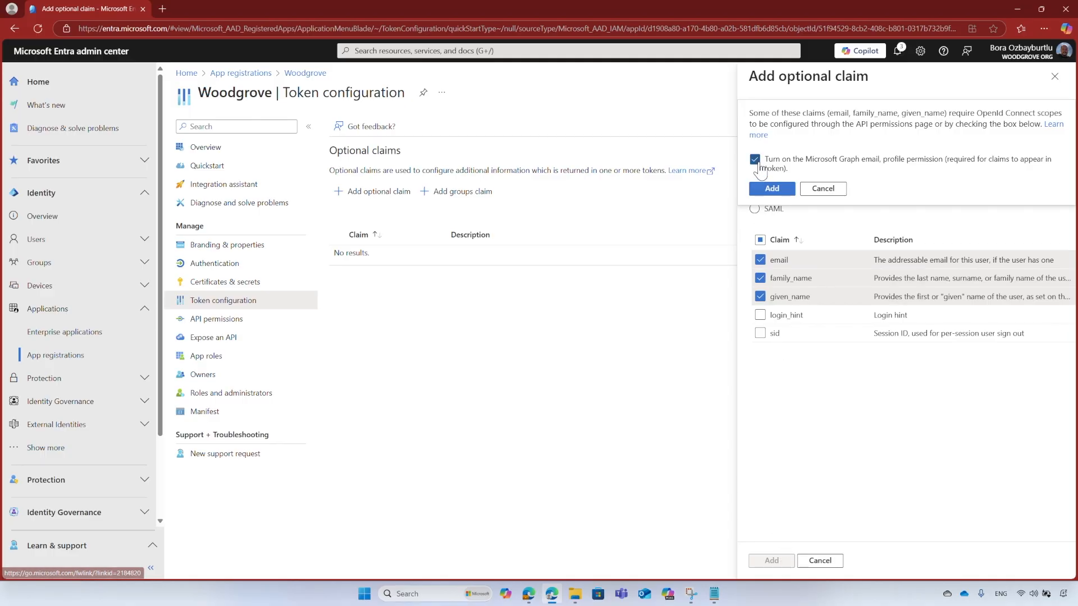
left_click(784, 187)
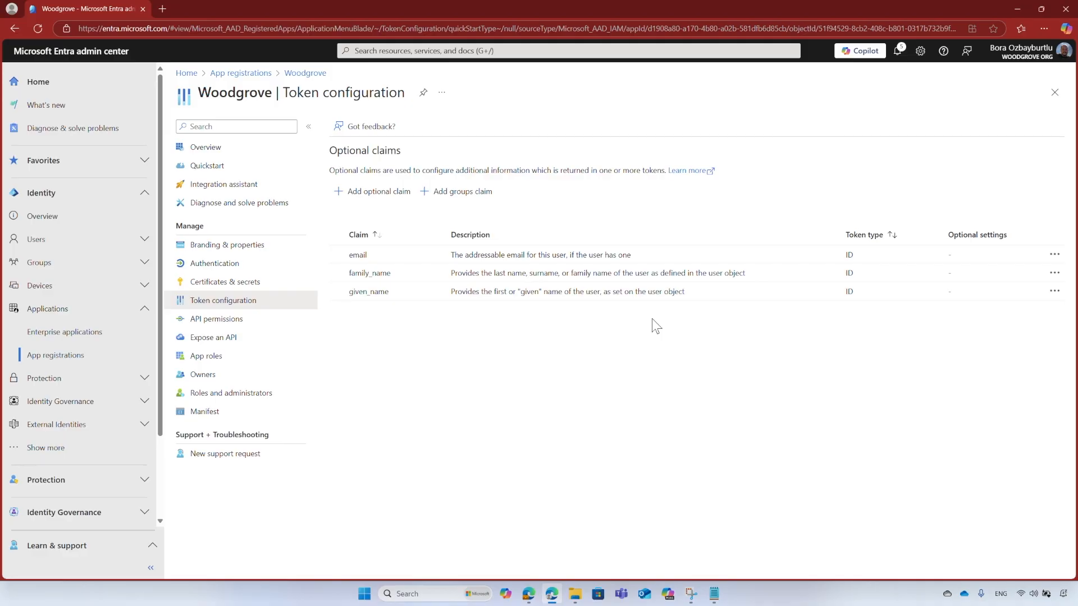
Switch to the External ID demo tenant's browser window and start adding a custom Open ID Connect identity provider under External Identities
left_click(528, 595)
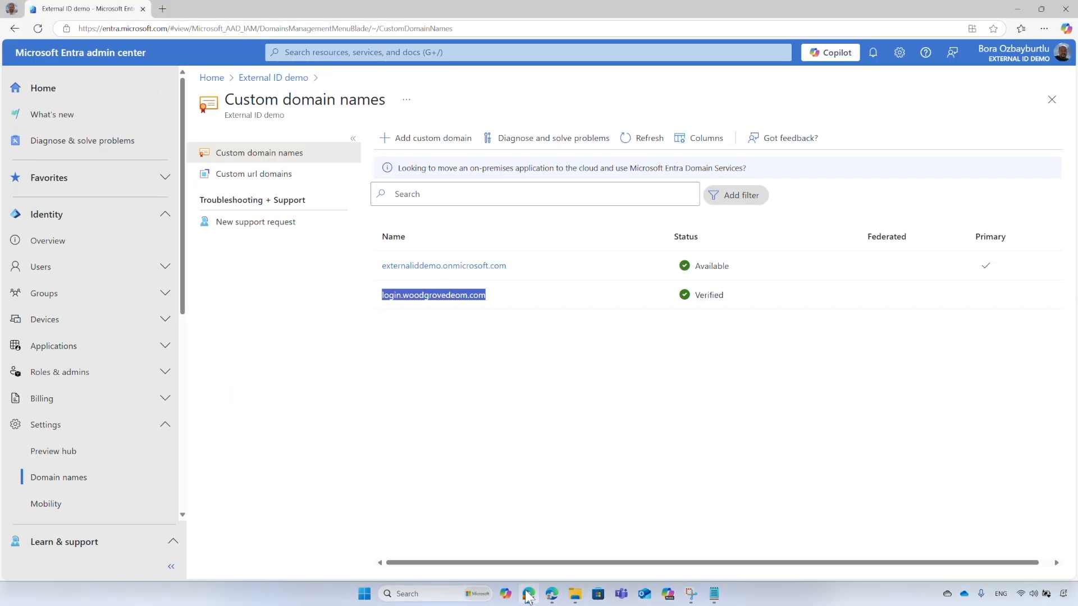
left_click(165, 427)
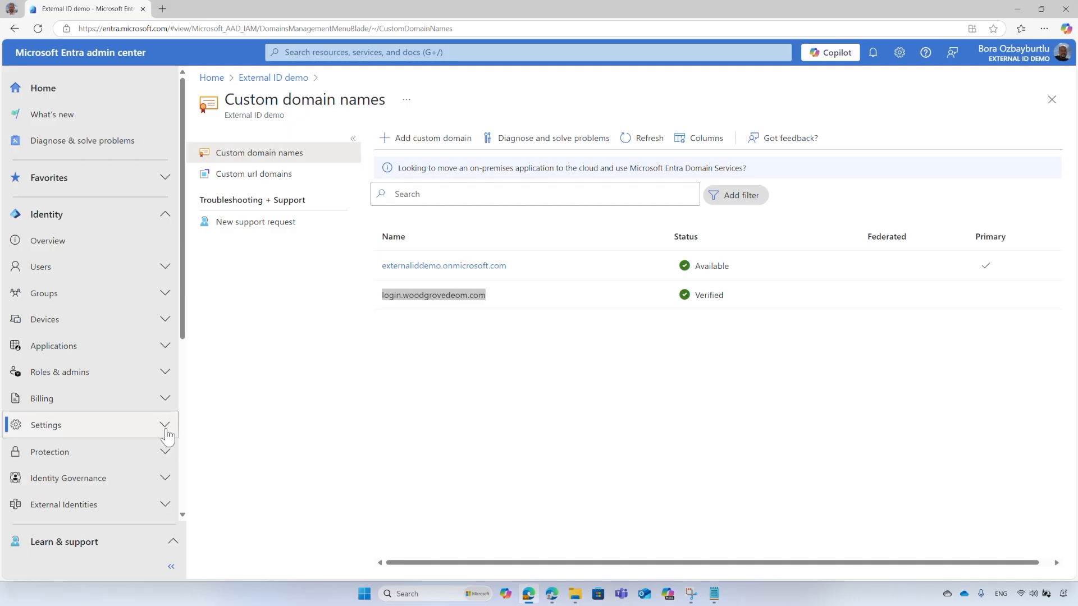
scroll(166, 435, "down", 5)
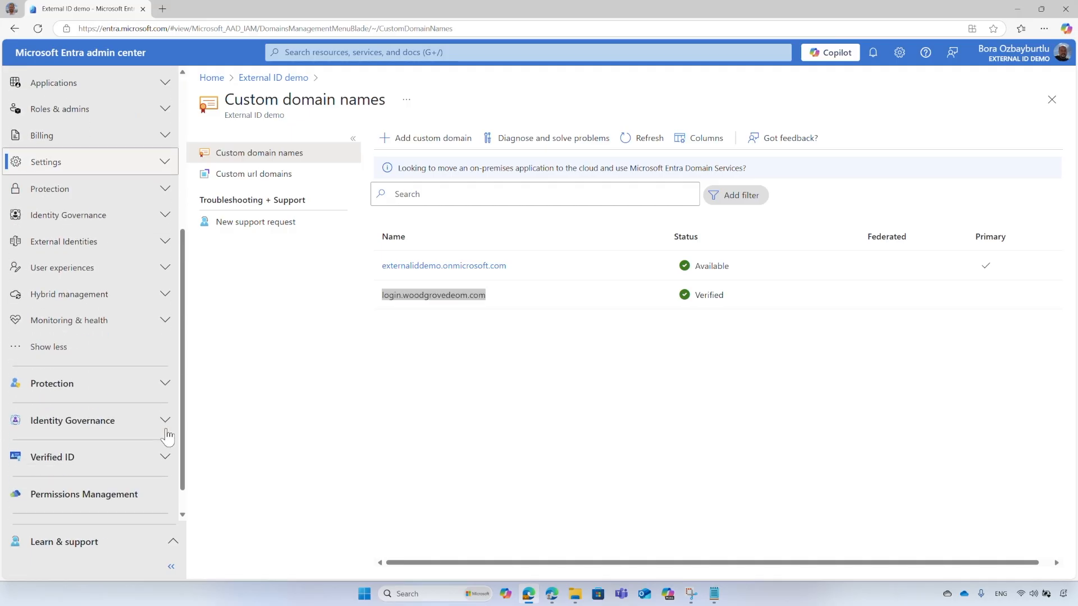
left_click(163, 247)
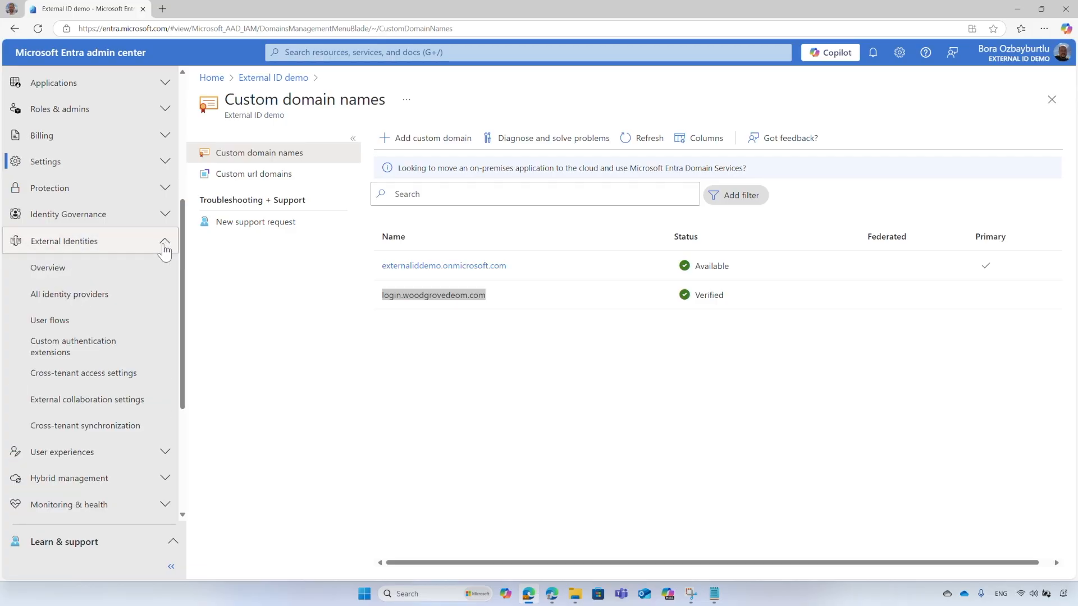
left_click(110, 300)
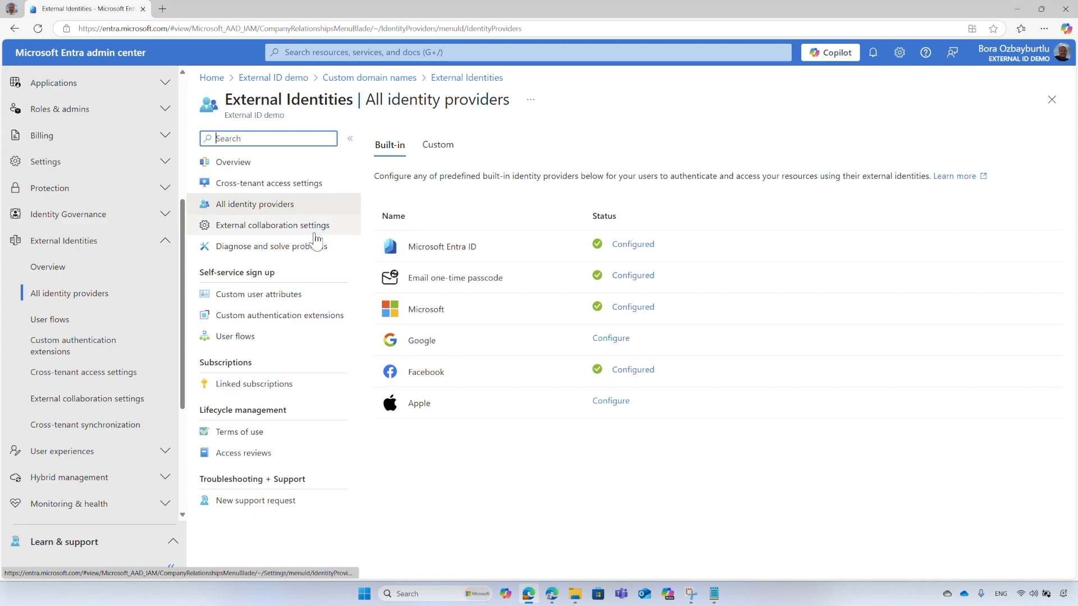
left_click(449, 152)
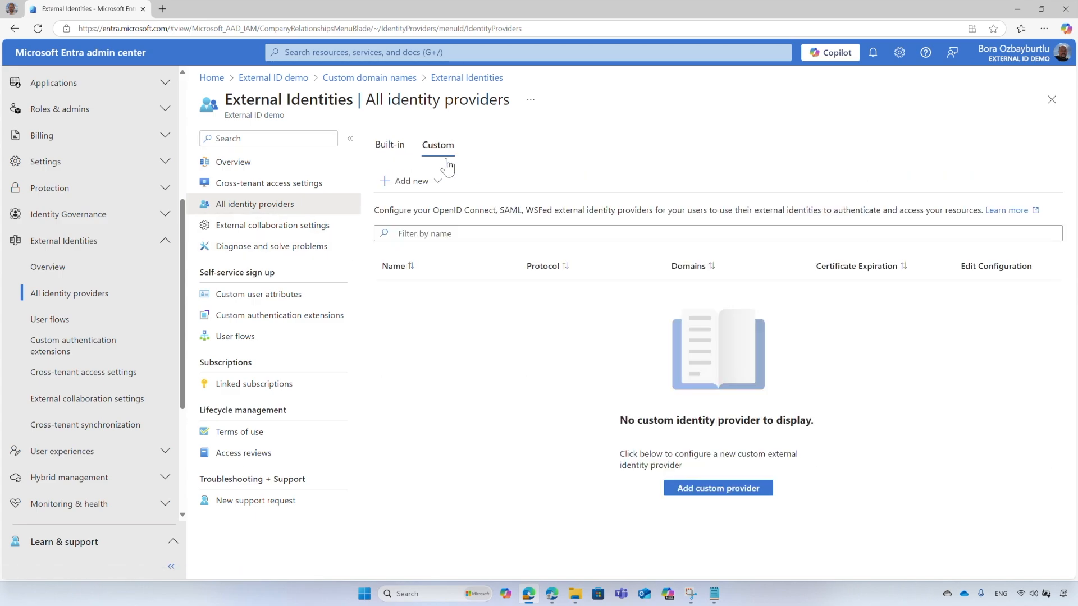
left_click(441, 183)
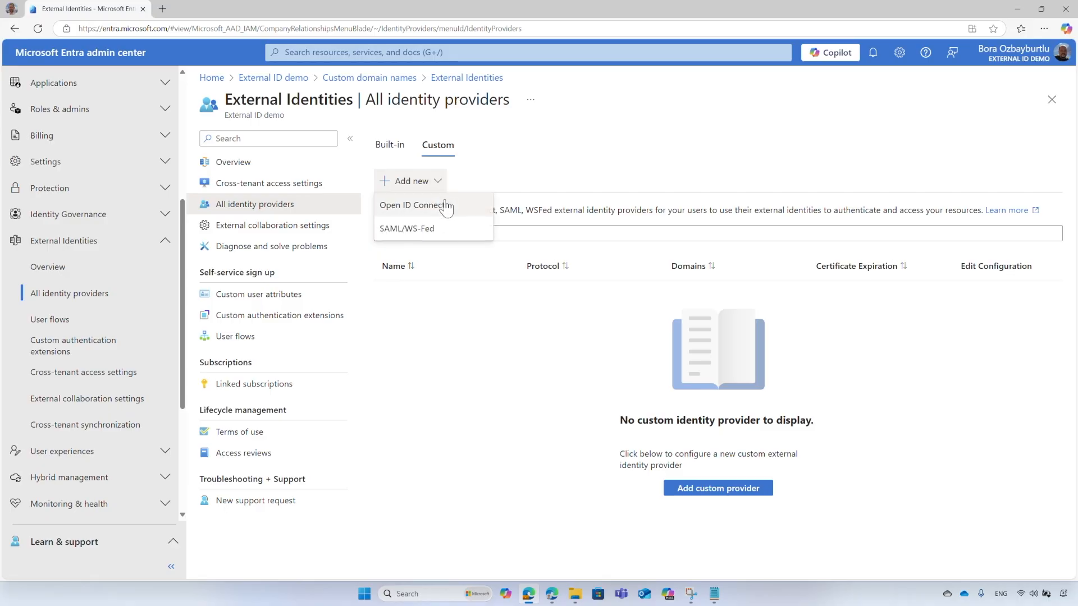
left_click(446, 210)
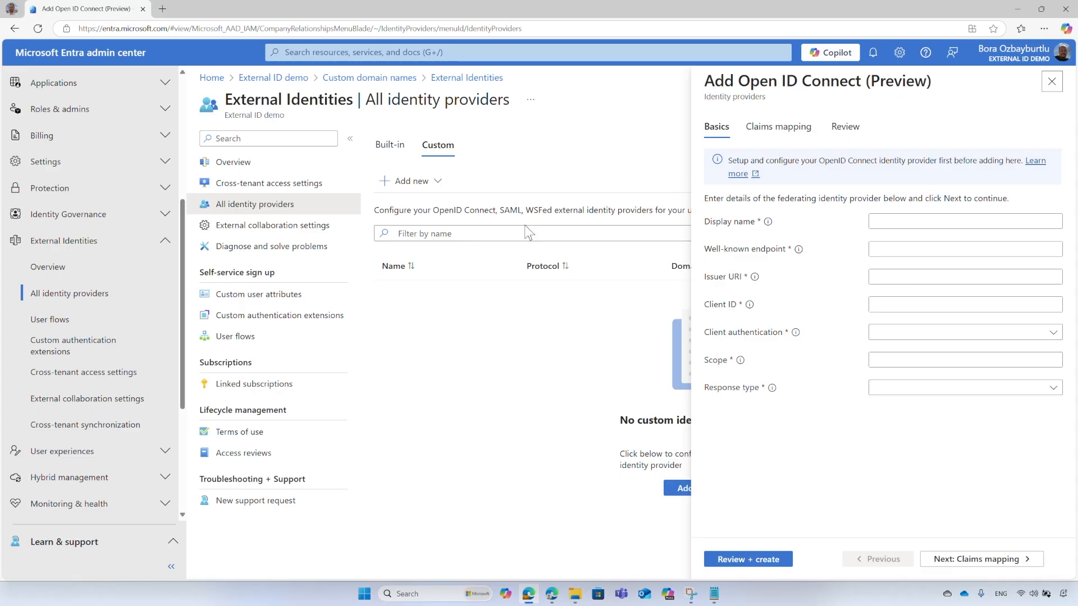
Set the provider's display name to Microsoft personal account and fill its well-known endpoint with the Well-Known document URL from MEEID settings.txt
left_click(1046, 222)
type("Microsoft personal account")
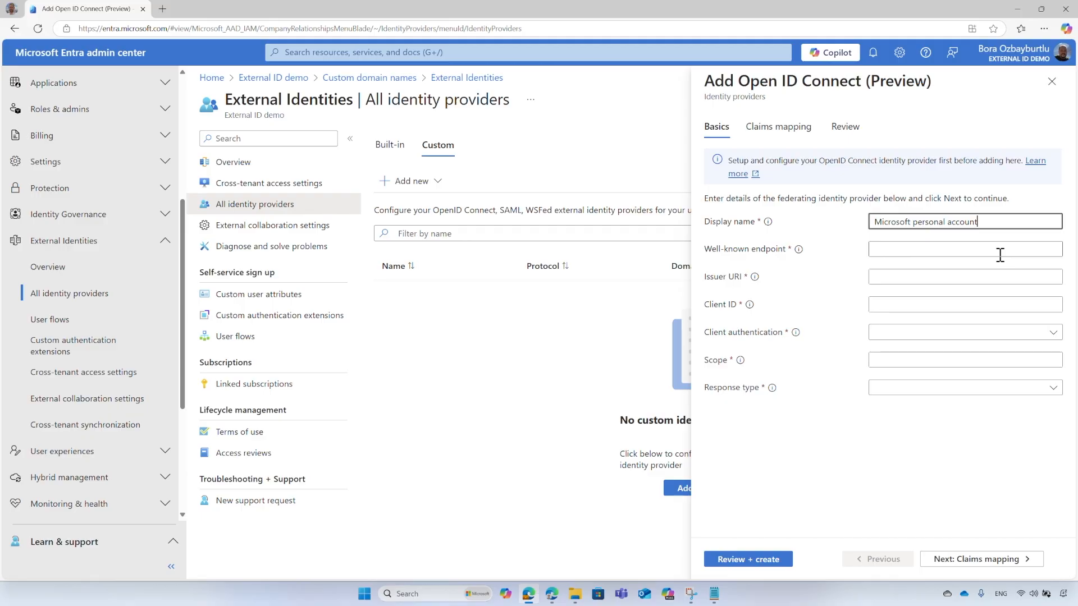
left_click(715, 595)
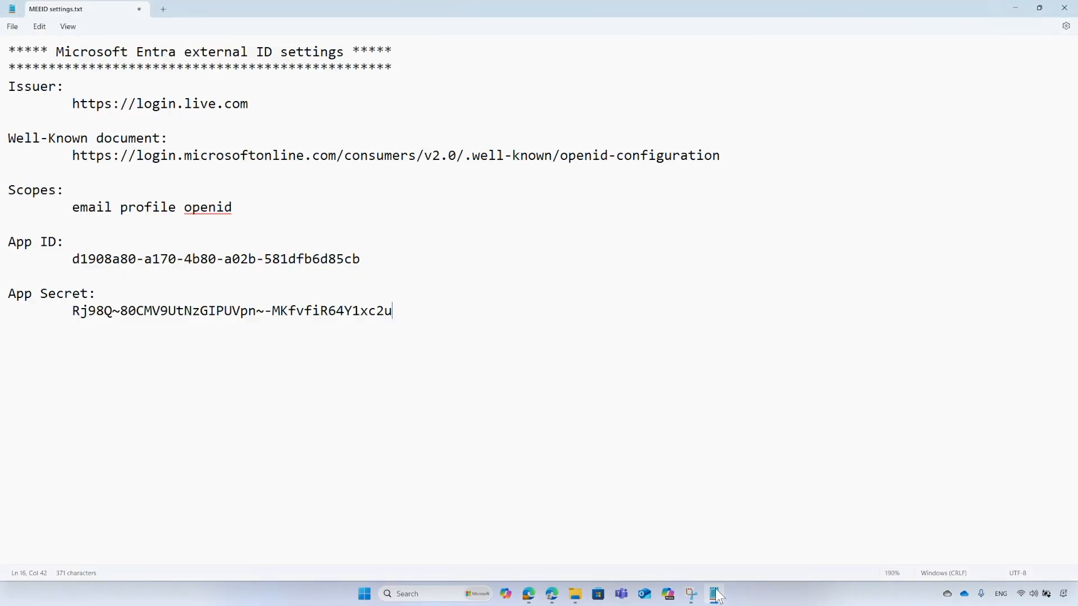
left_click_drag(72, 157, 724, 161)
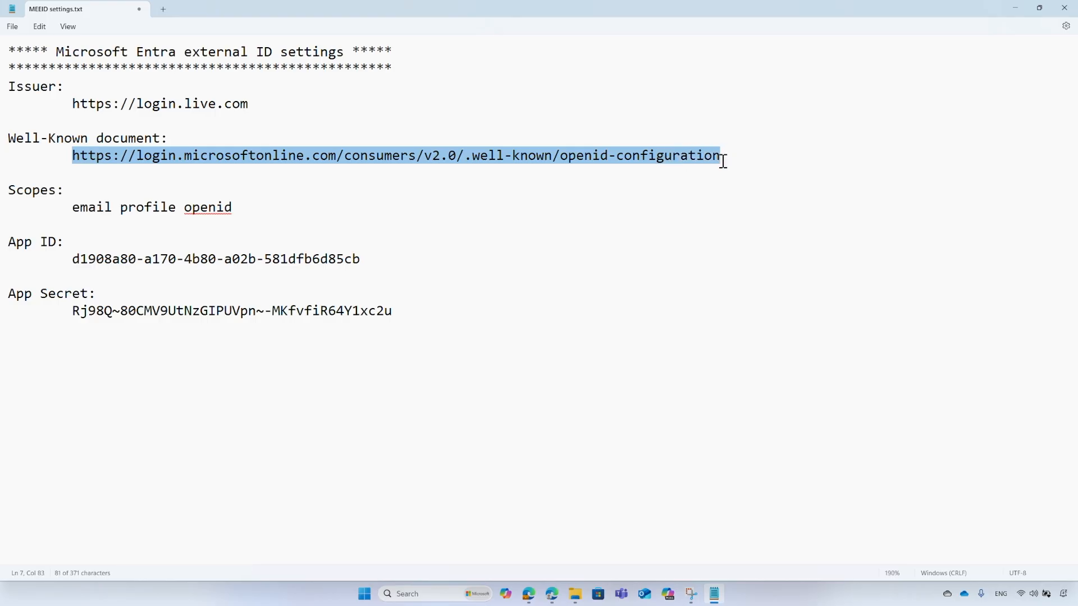
left_click(531, 592)
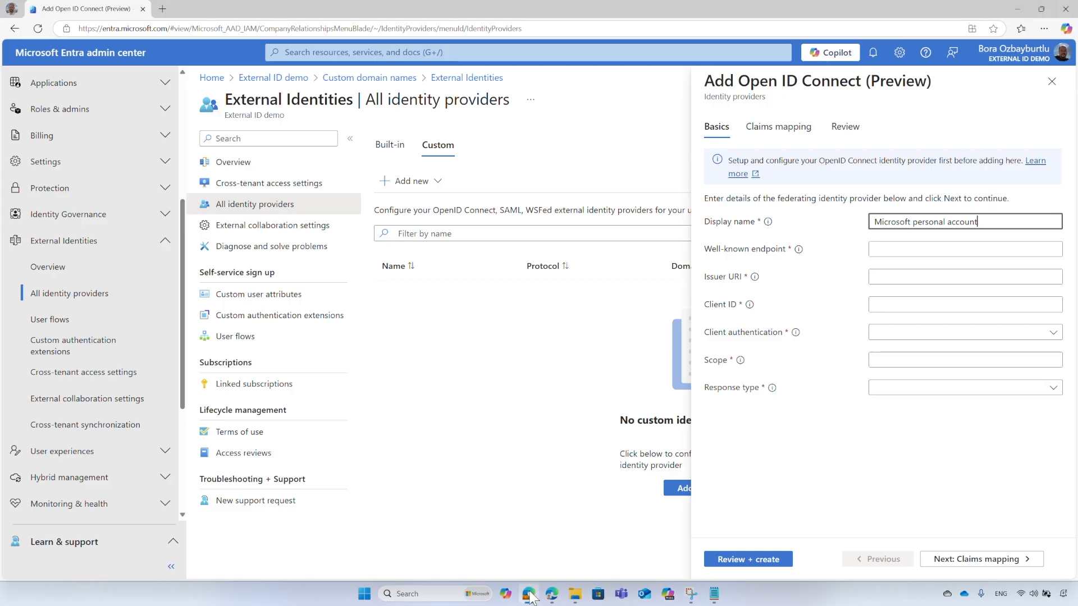
left_click(1053, 249)
key("ctrl+v")
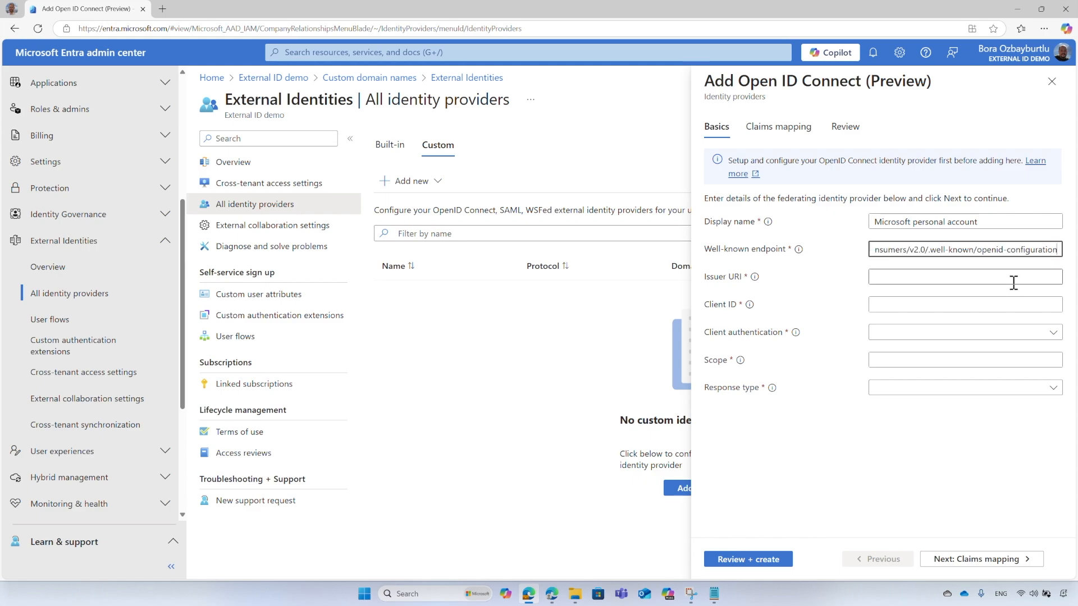
left_click(714, 593)
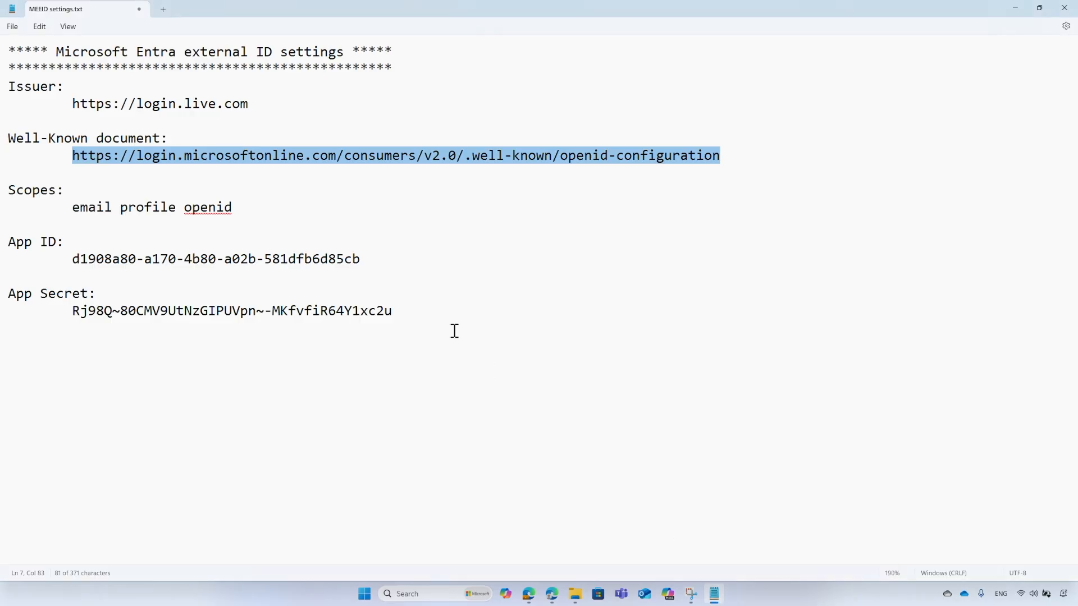
left_click_drag(72, 103, 247, 108)
key("ctrl+c")
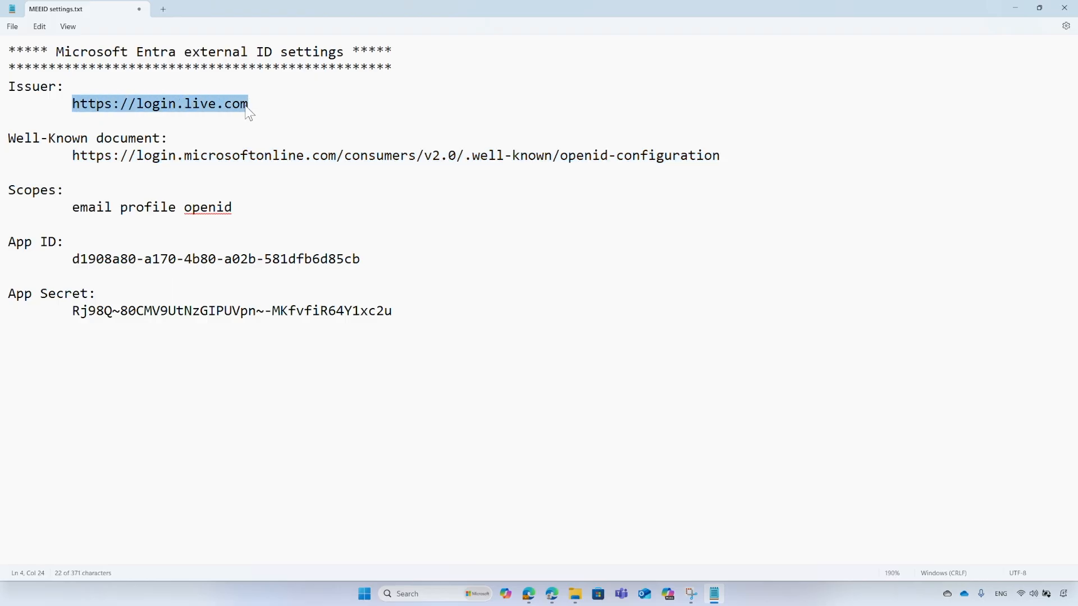
left_click(528, 595)
left_click(1051, 277)
key("ctrl+v")
Copy the App ID from MEEID settings.txt and paste it as the provider's Client ID
left_click(714, 594)
left_click_drag(72, 259, 359, 265)
key("ctrl+c")
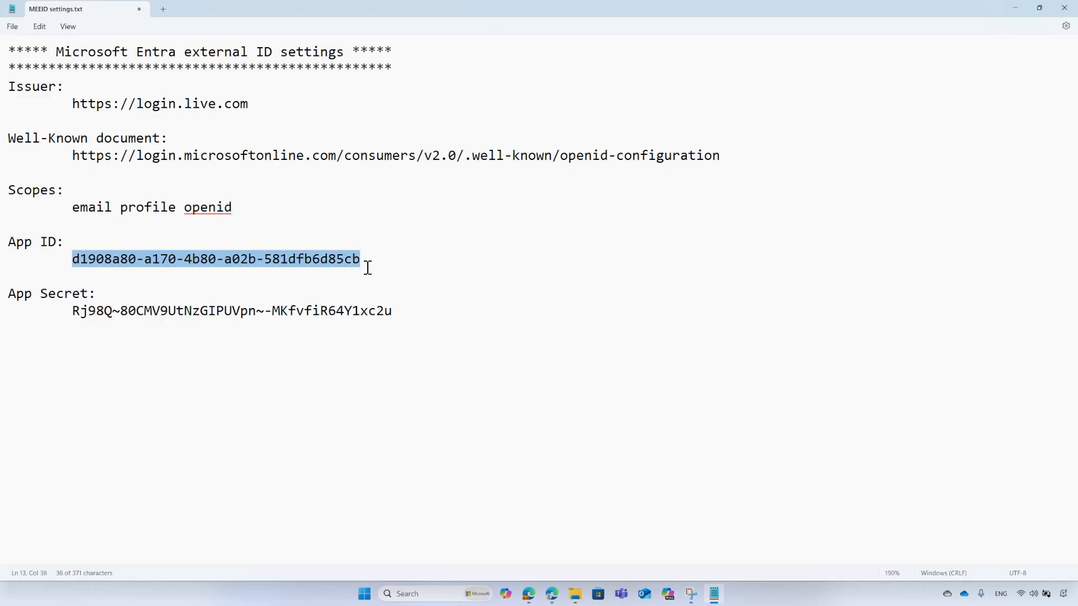
left_click(528, 594)
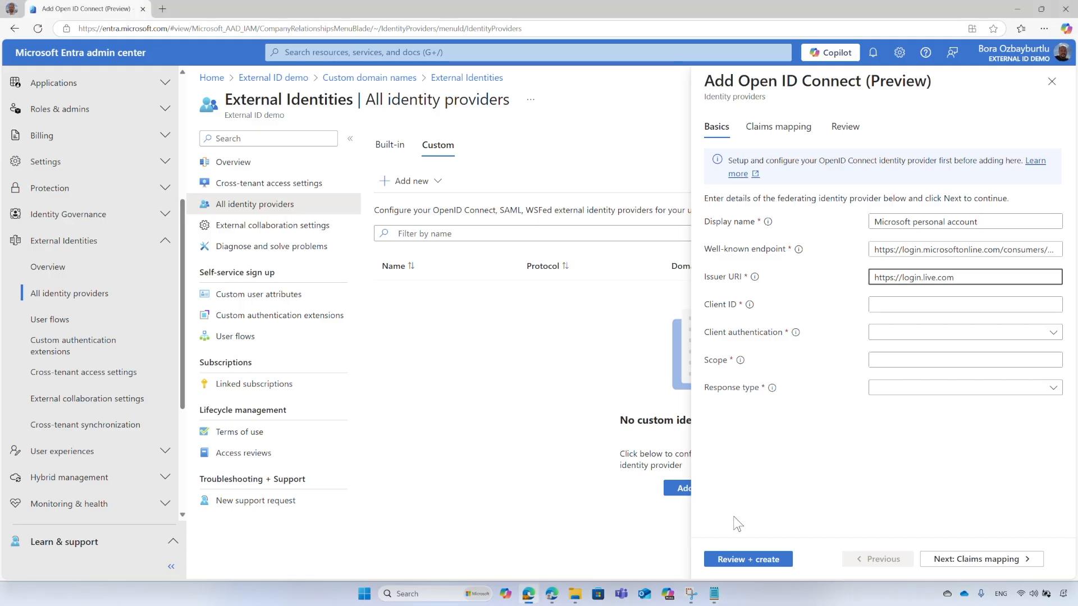
left_click(1043, 305)
key("ctrl+v")
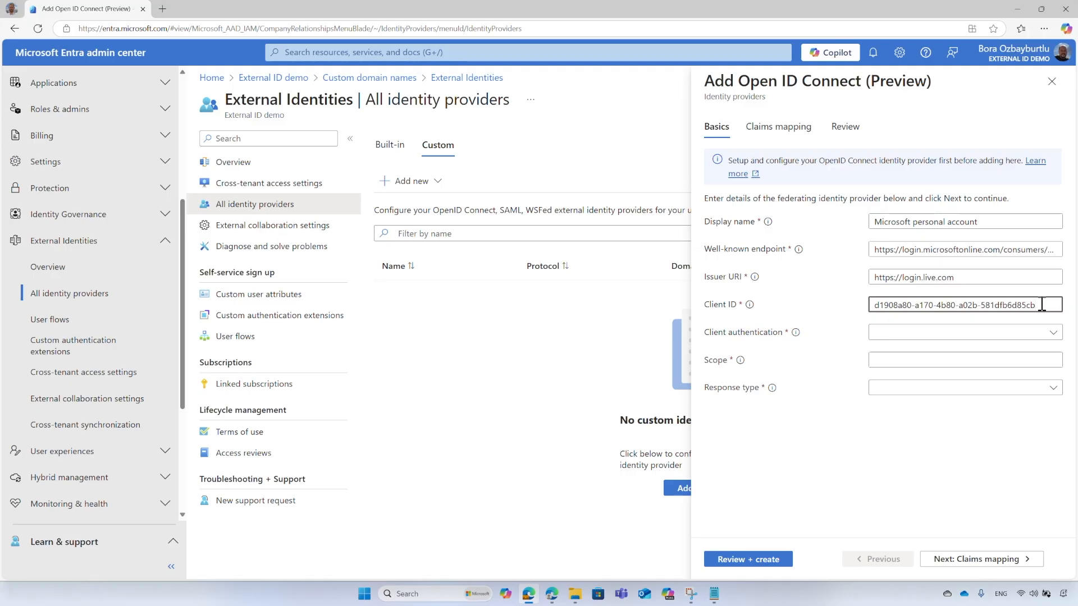
Set the provider's client authentication to client_secret and paste the App Secret from MEEID settings.txt as its client secret
left_click(1053, 334)
left_click(1052, 334)
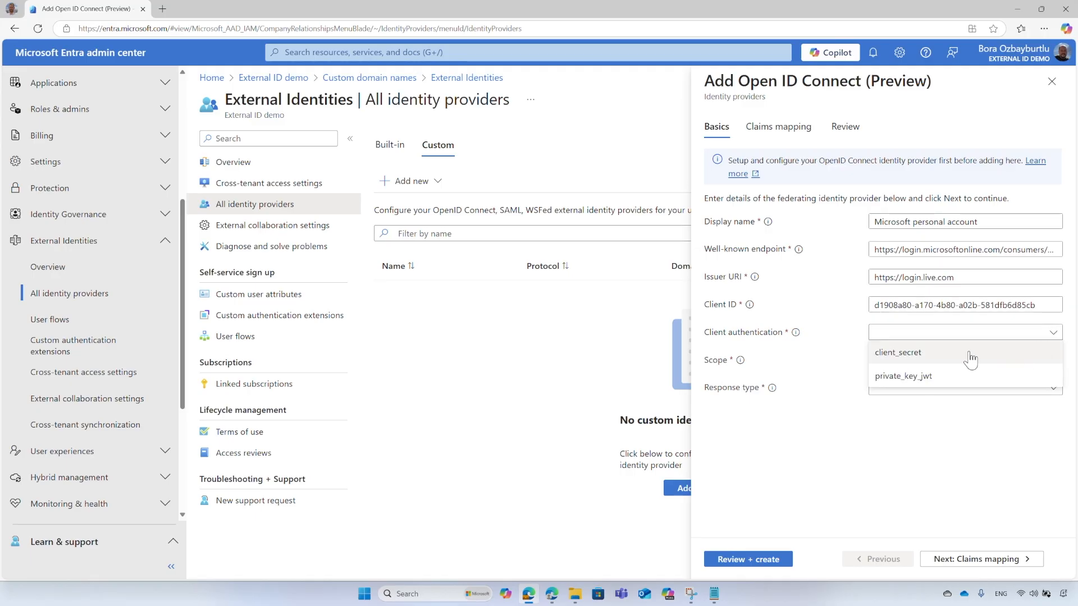
left_click(936, 352)
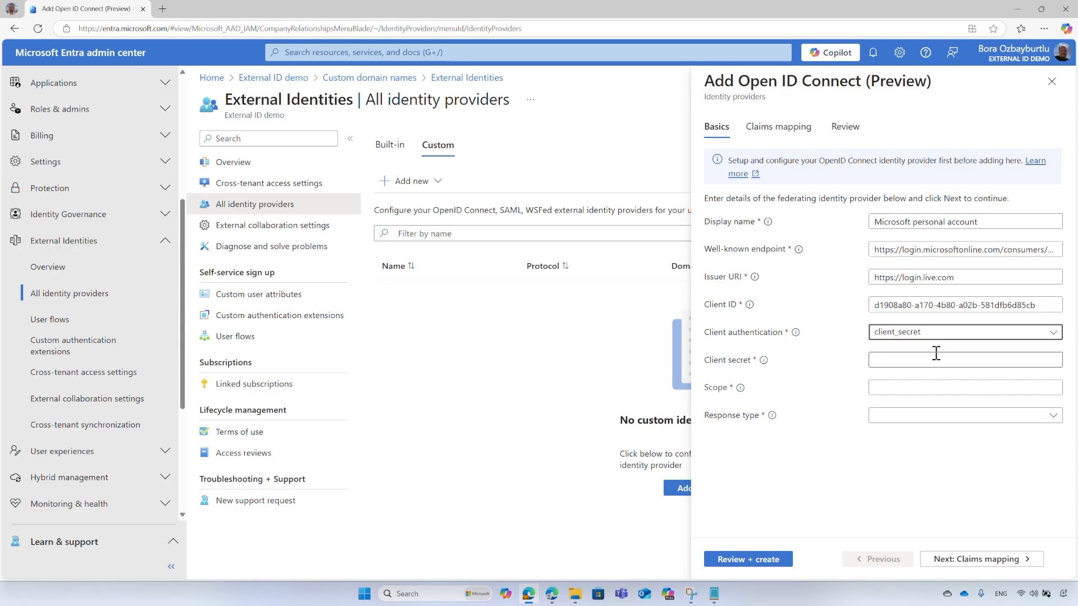
left_click(714, 594)
left_click_drag(72, 323, 393, 323)
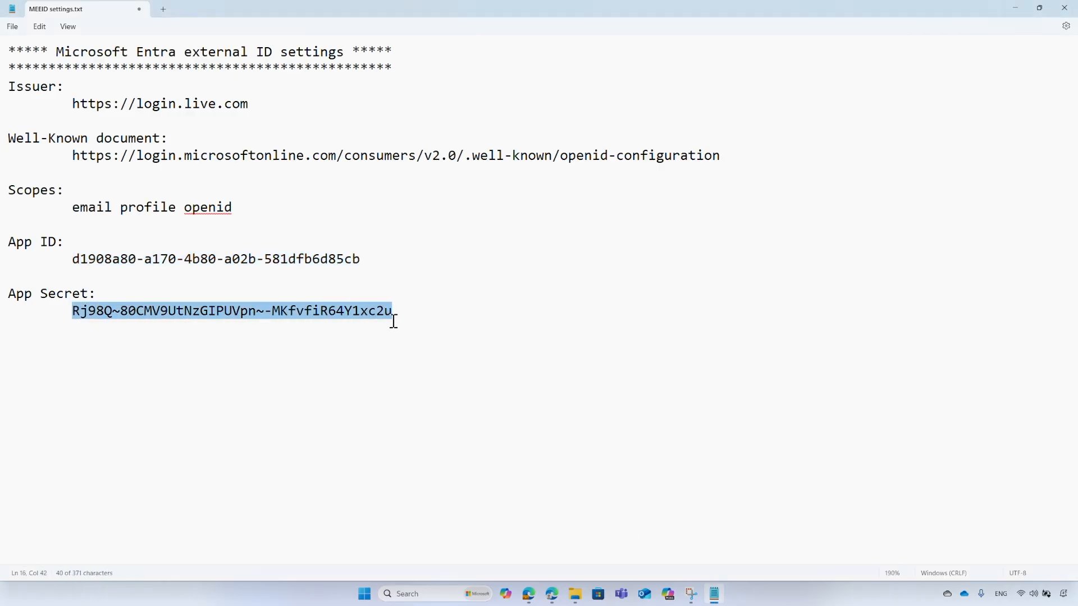
left_click(528, 593)
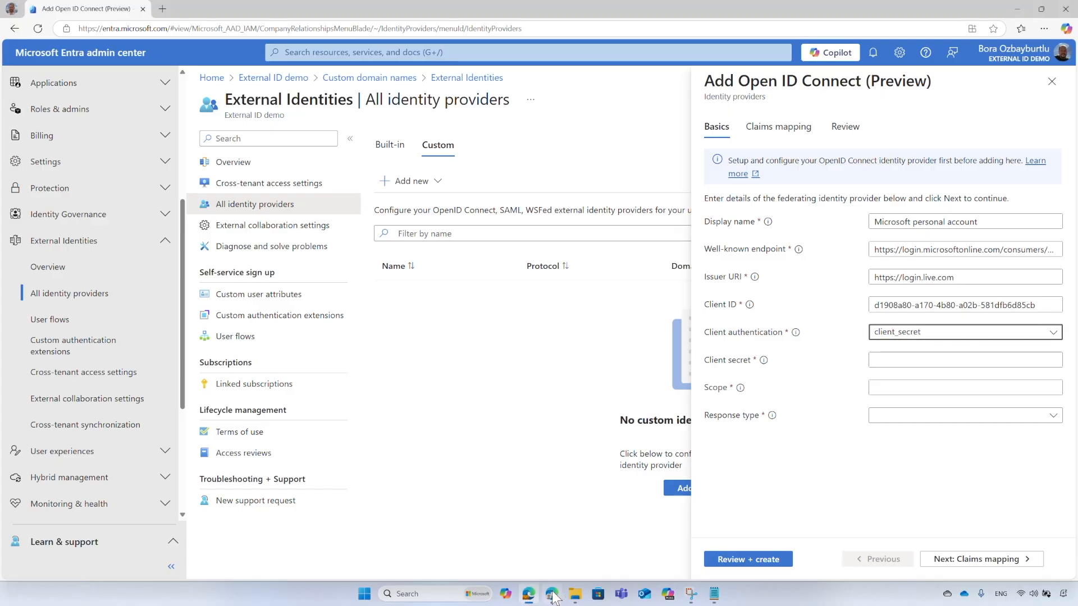
left_click(1056, 359)
key("ctrl+v")
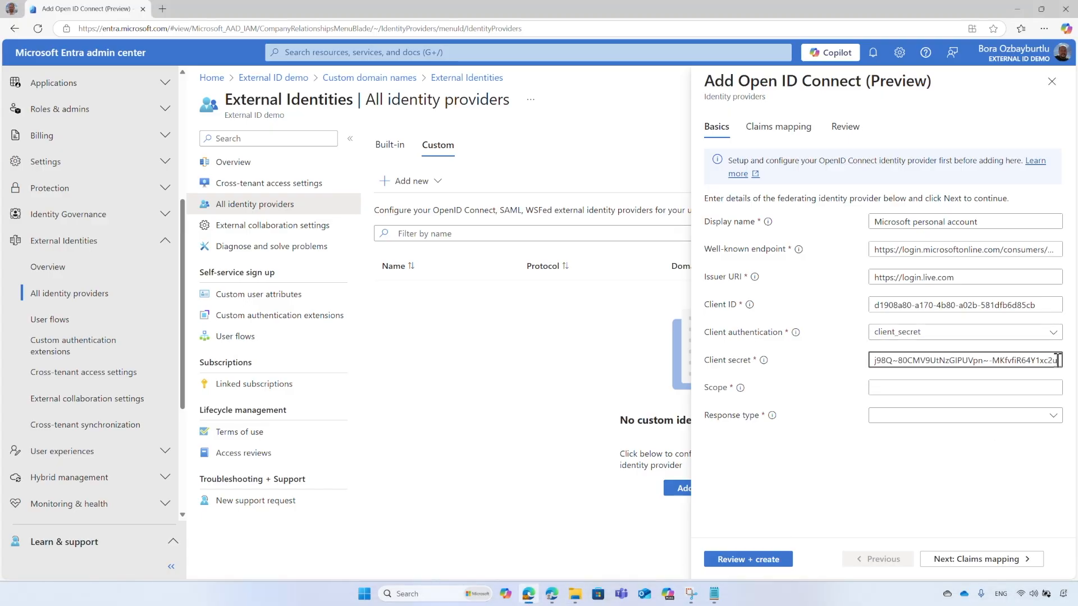
Fill the provider's scope with email profile openid from MEEID settings.txt and set the response type to code
left_click(713, 594)
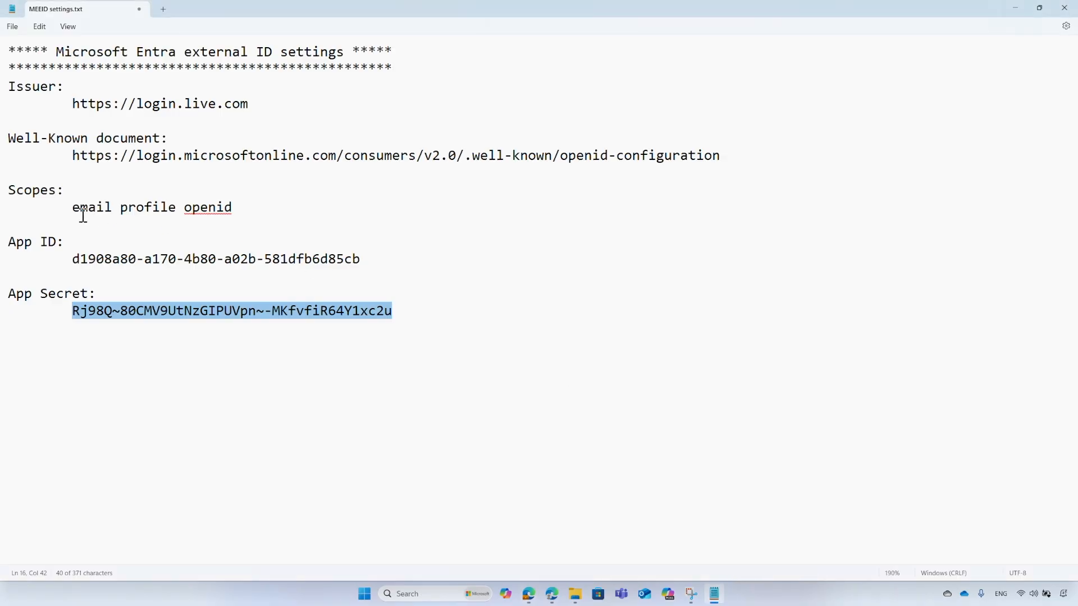
left_click_drag(72, 209, 233, 220)
key("ctrl+c")
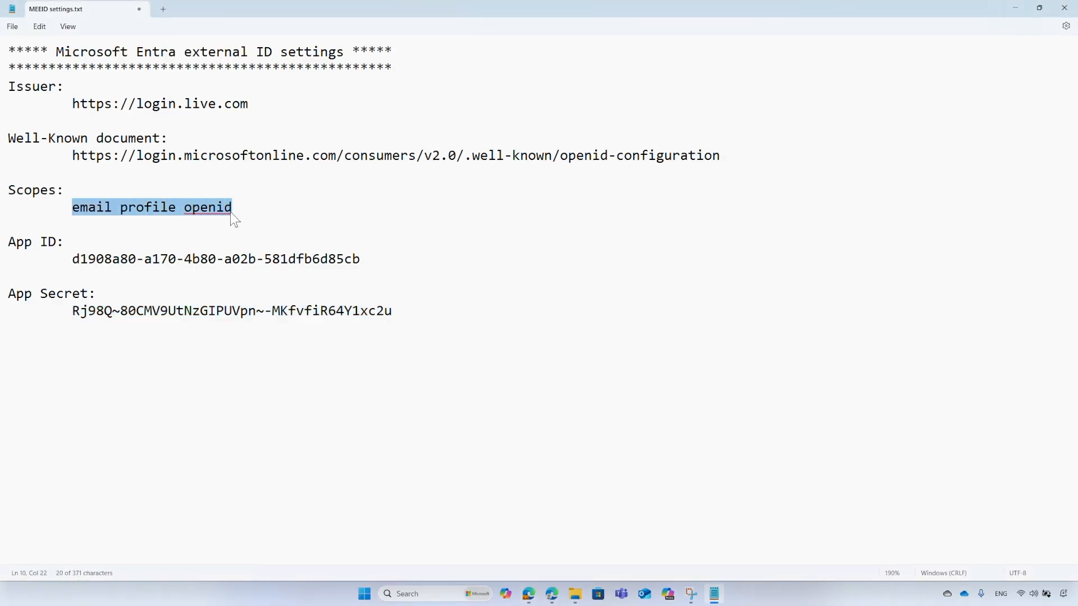
left_click(529, 595)
left_click(1048, 387)
key("ctrl+v")
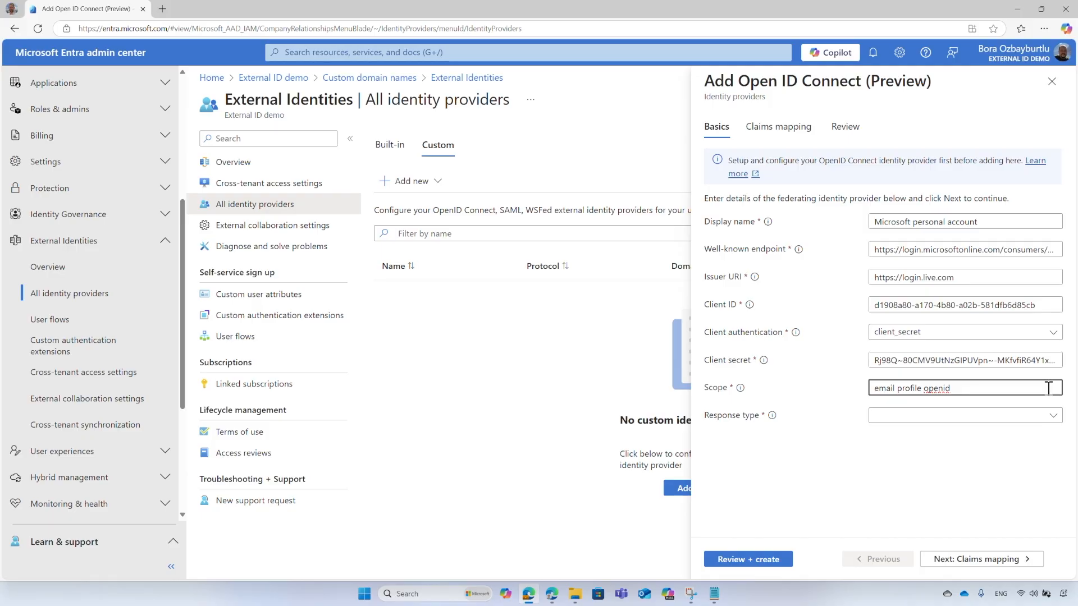
left_click(1052, 416)
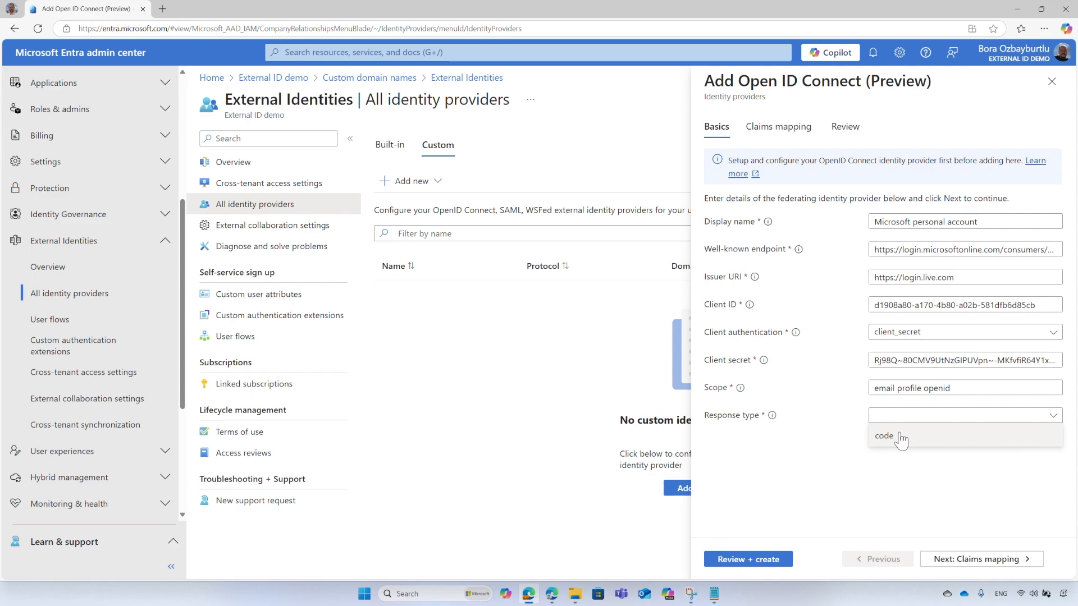
left_click(901, 439)
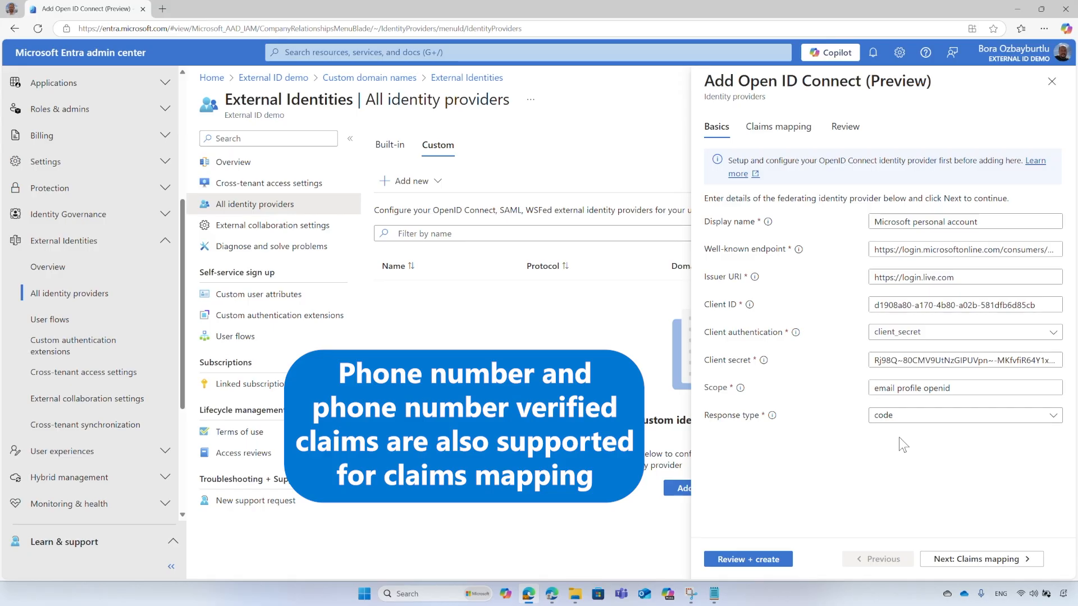
Keep the default claims mapping, review the settings and create the Microsoft personal account identity provider
left_click(1000, 561)
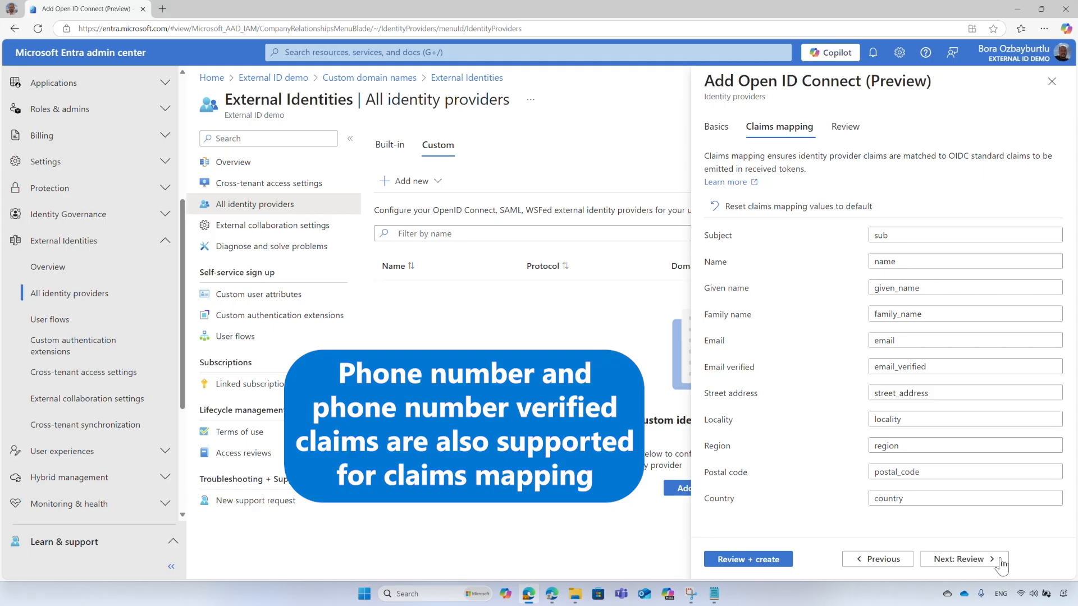
left_click(1001, 561)
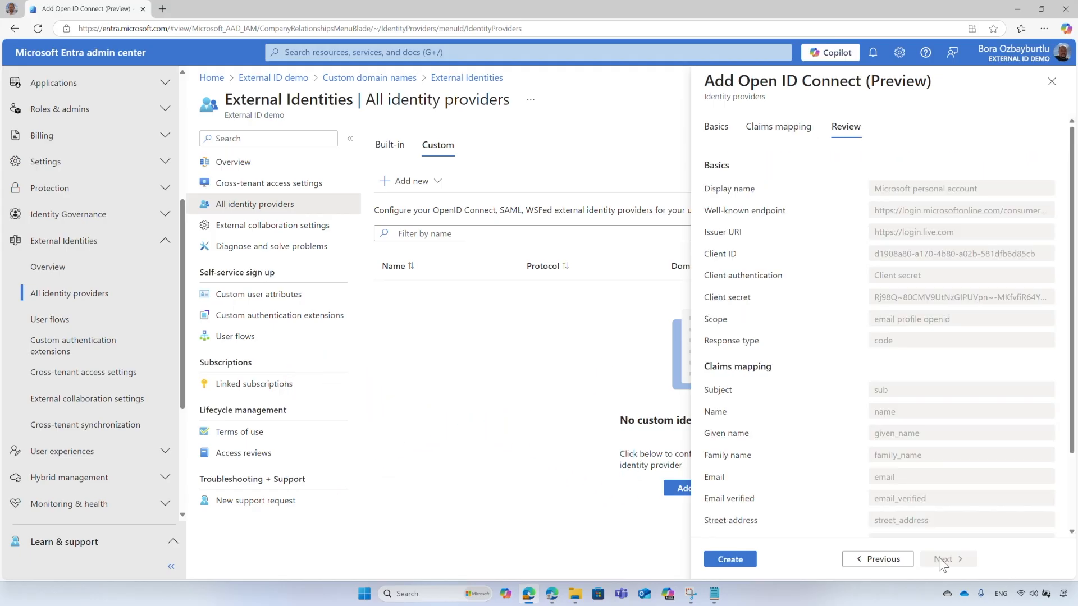
left_click(747, 561)
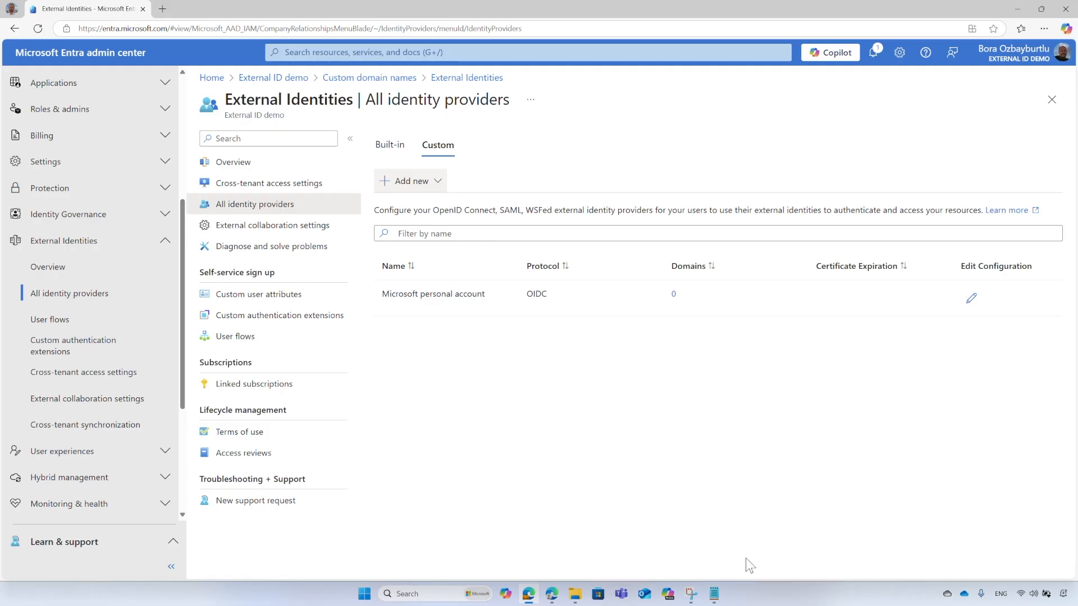
Enable the Microsoft personal account Open ID Connect provider in the Default sign-up and sign-in user flow and save the change
left_click(78, 325)
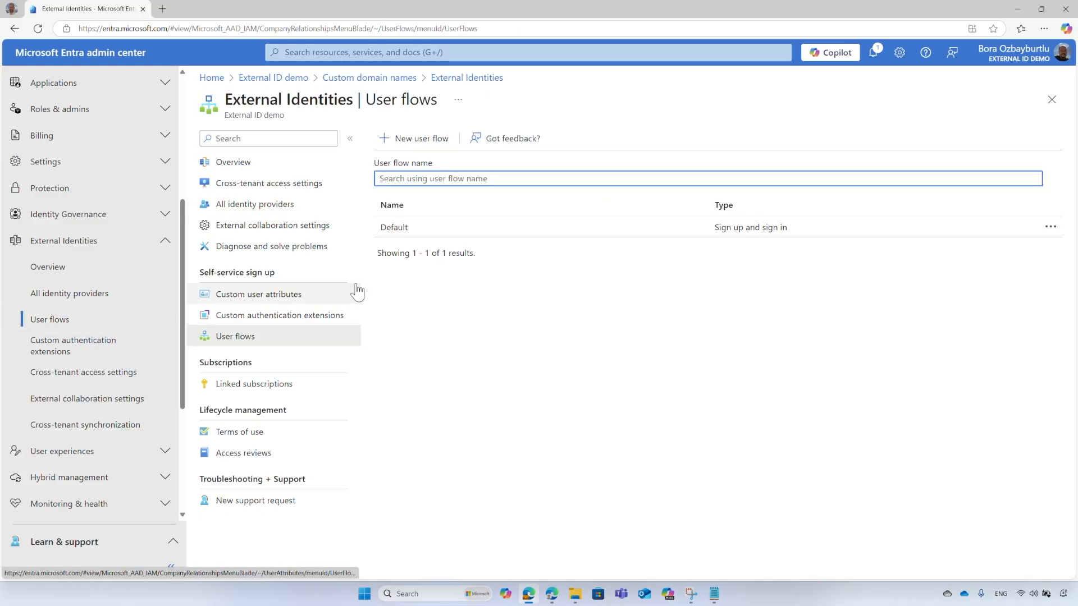
left_click(409, 227)
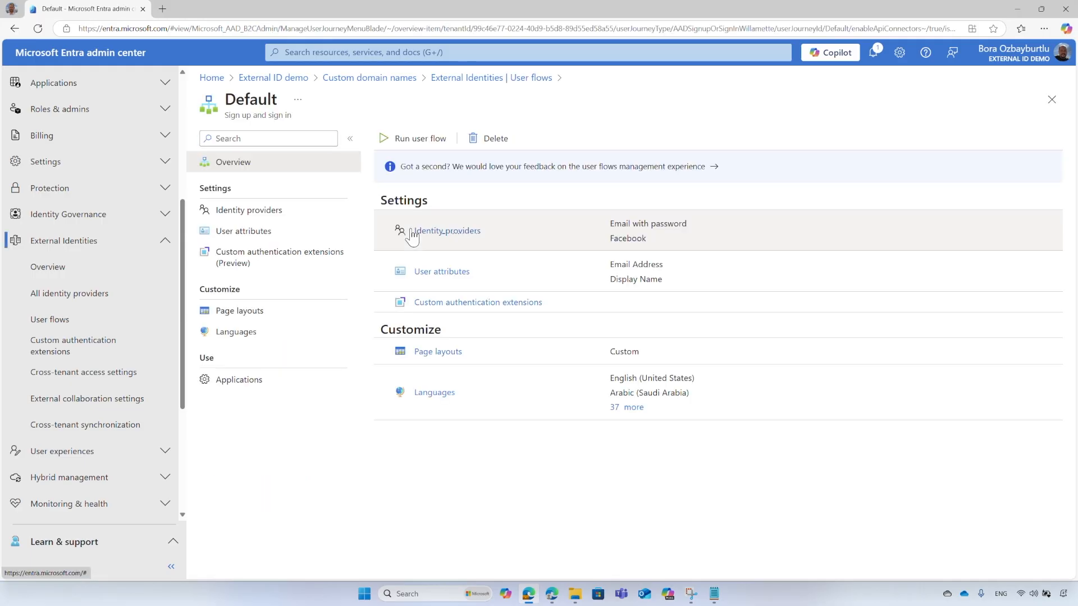
left_click(289, 219)
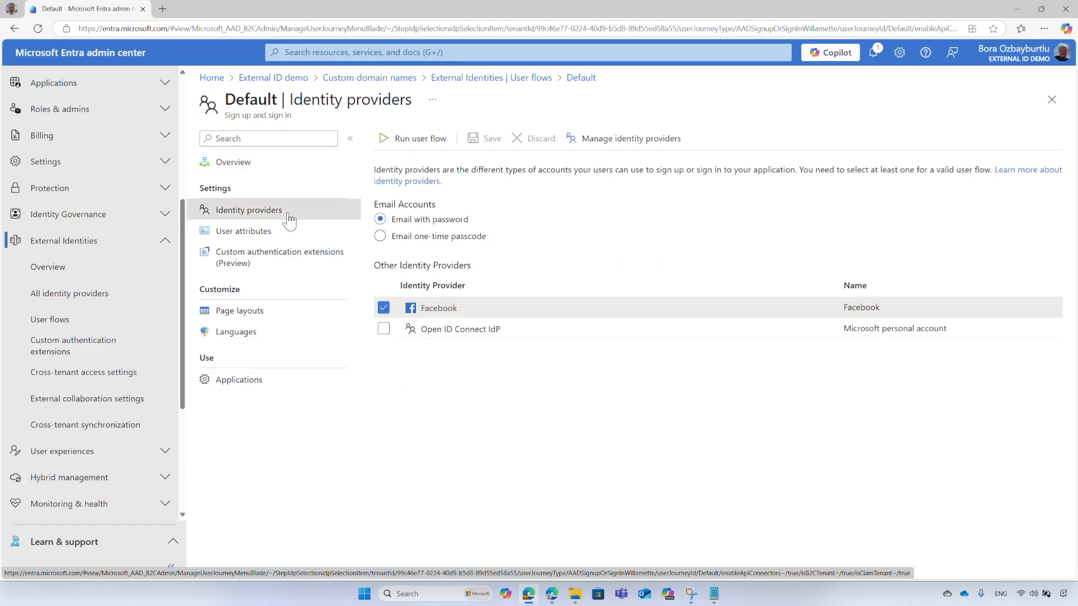
left_click(384, 330)
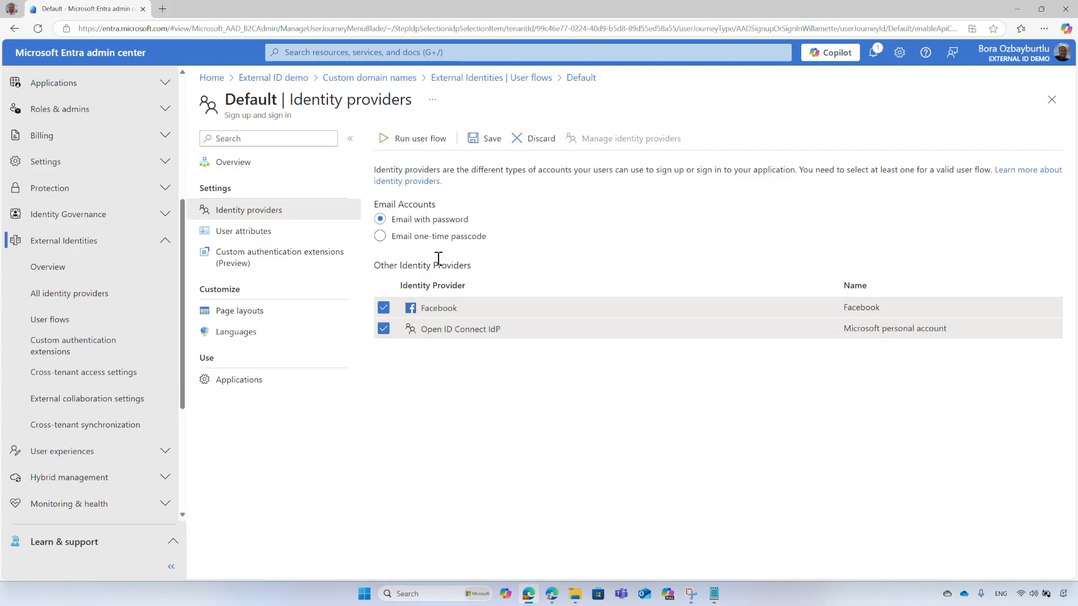
left_click(487, 144)
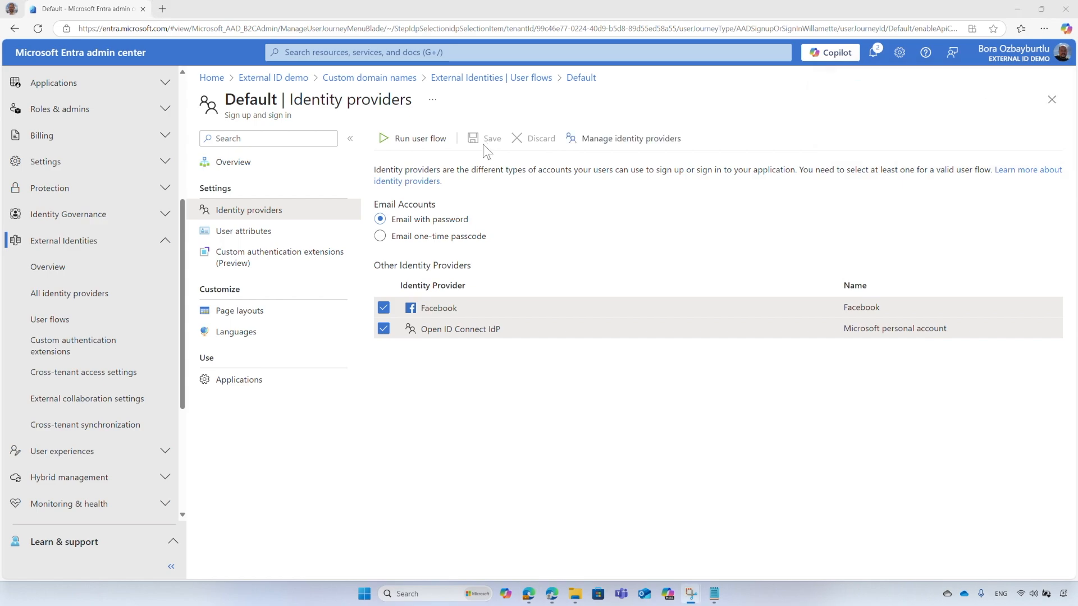
left_click(414, 144)
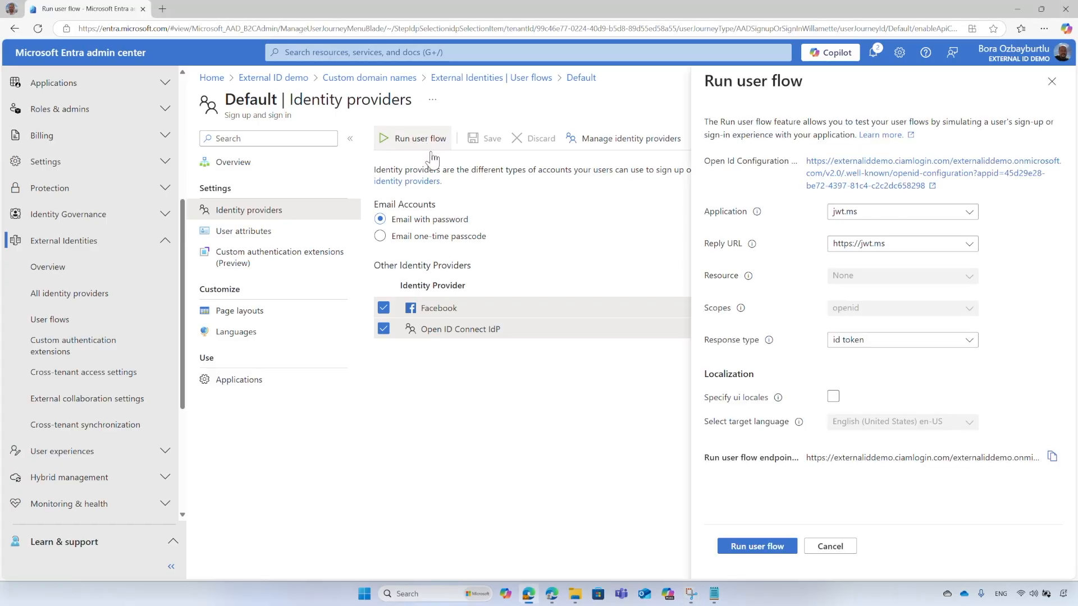
left_click(783, 548)
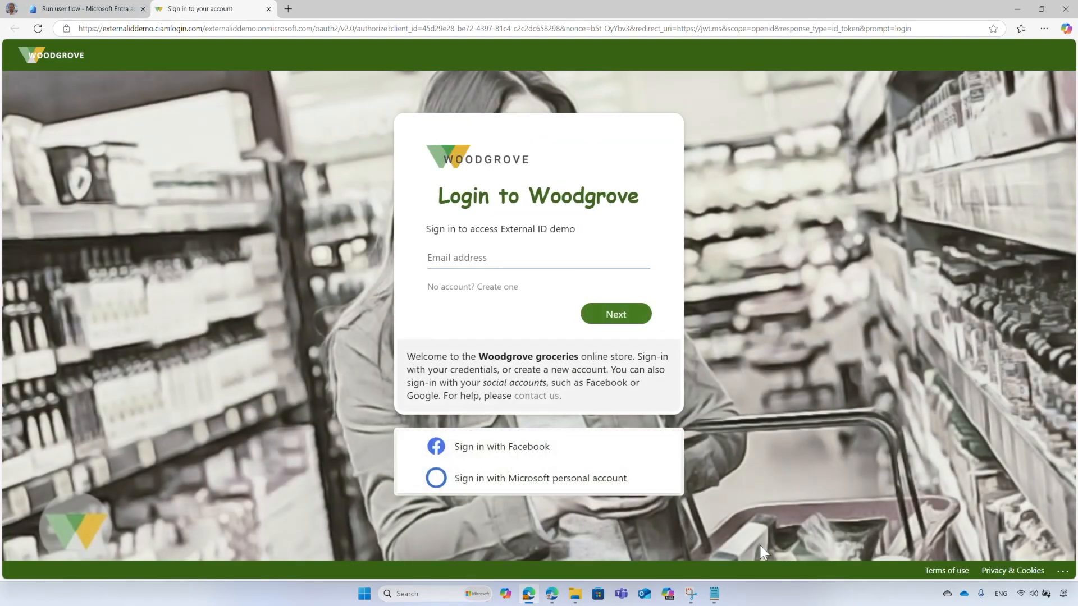